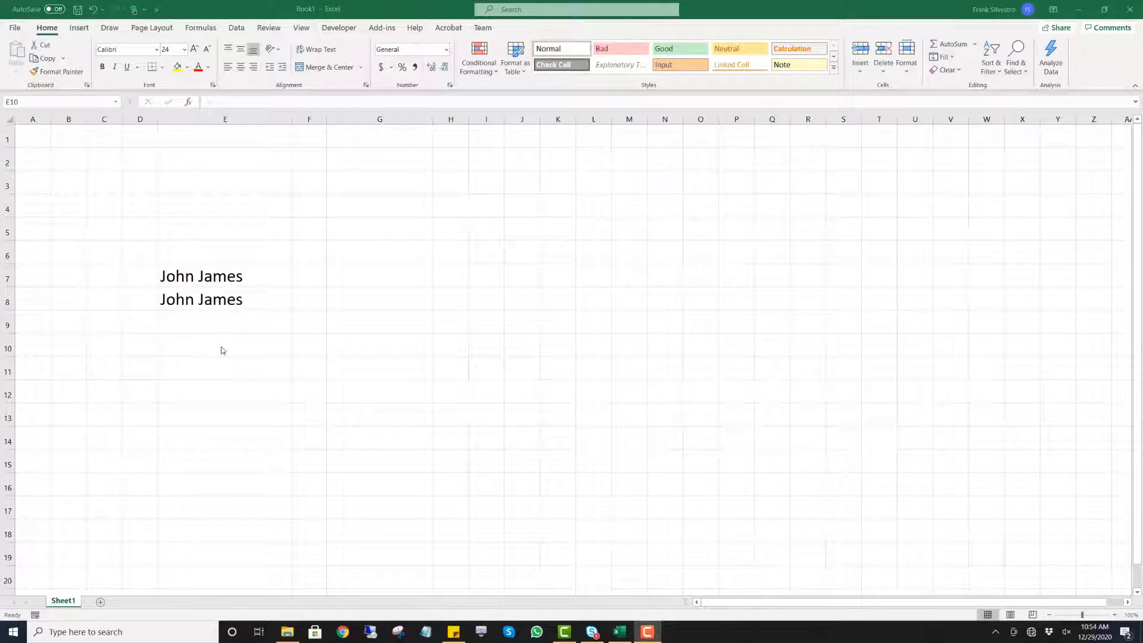
Step: Inspect the contents of cells E8 and E7 for extra spaces after the name
{"action": "left_click", "coordinate": [227, 303]}
{"action": "key", "text": "Up"}
{"action": "key", "text": "Up"}
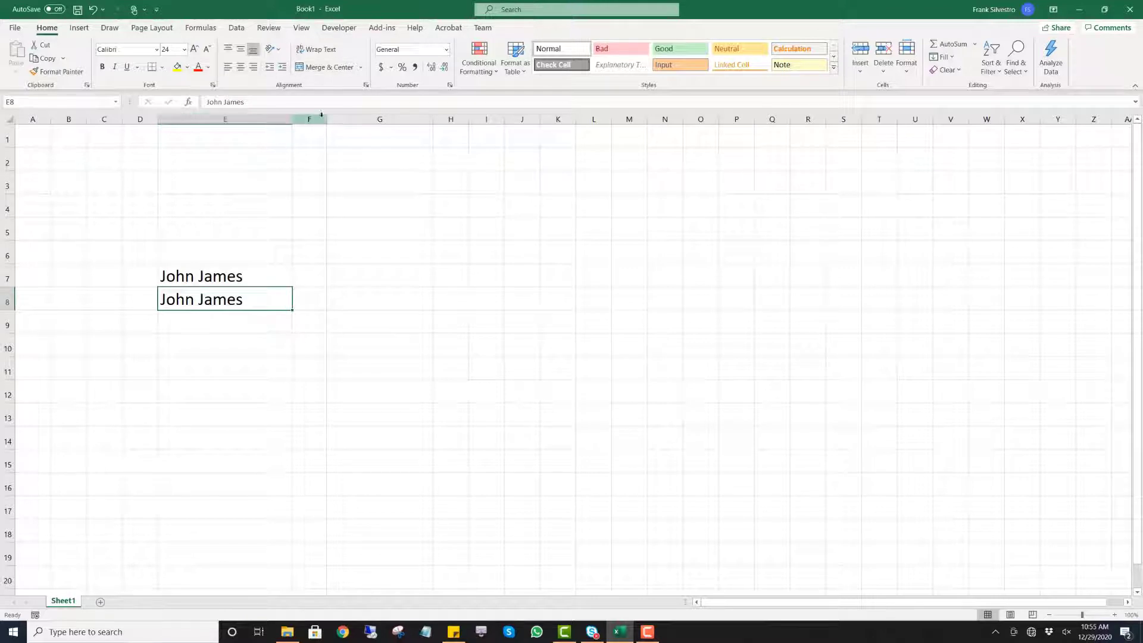
{"action": "left_click", "coordinate": [337, 102]}
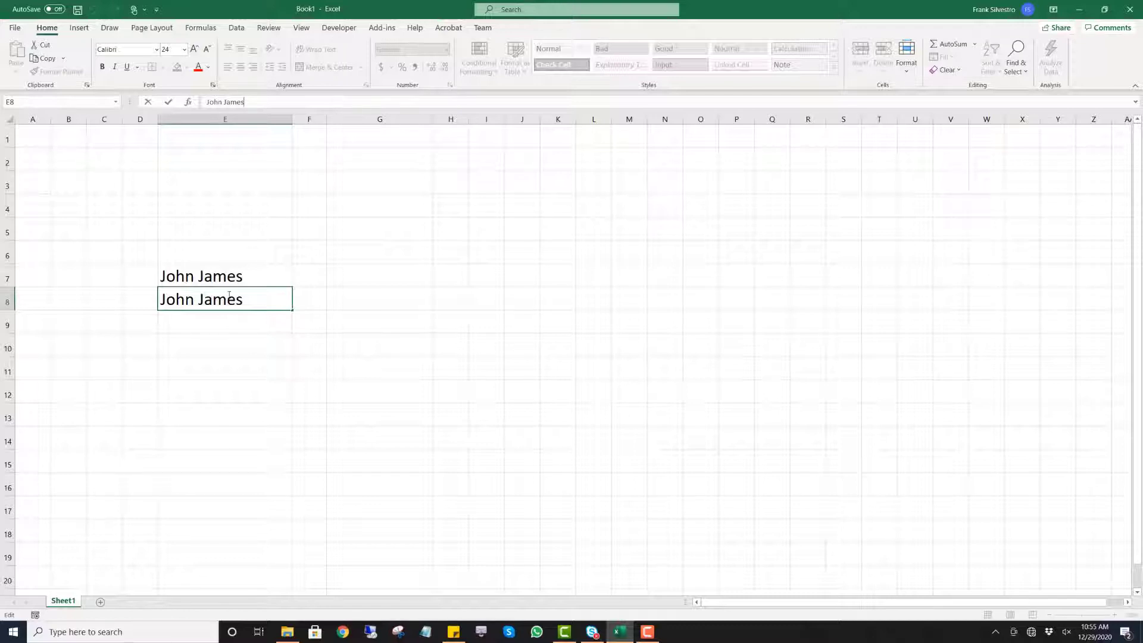
{"action": "left_click", "coordinate": [237, 277]}
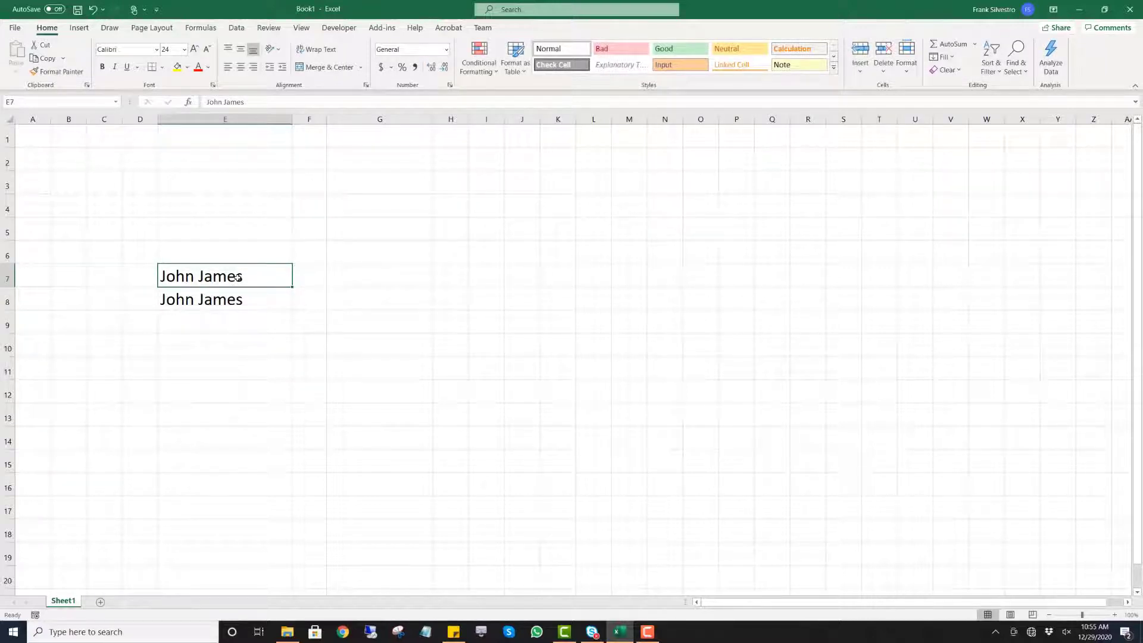
{"action": "left_click", "coordinate": [325, 102]}
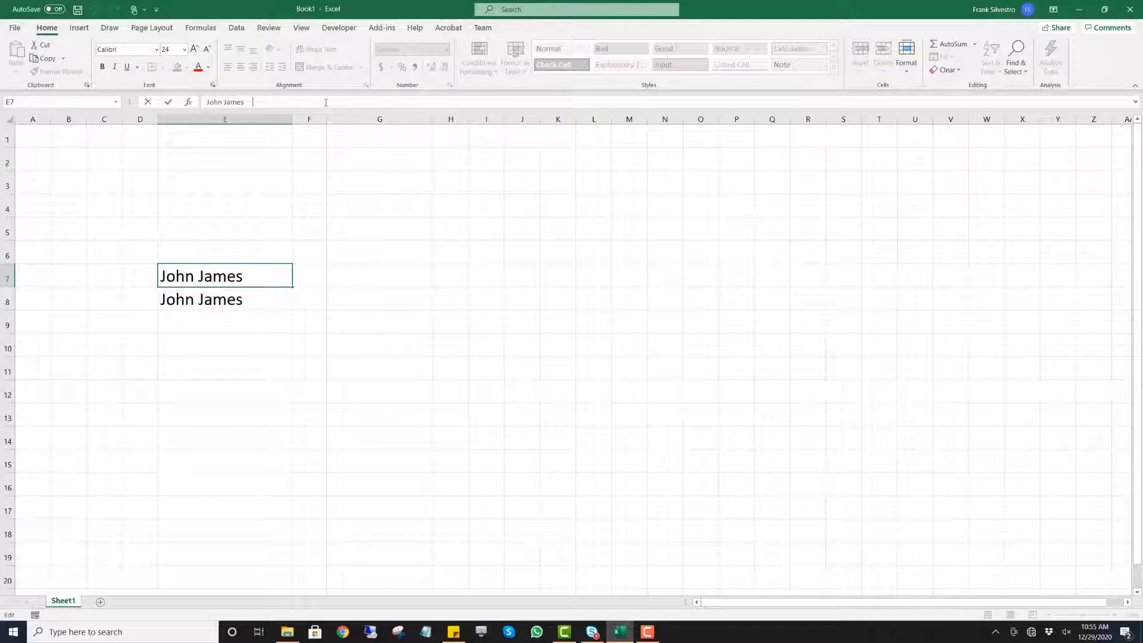
{"action": "left_click", "coordinate": [345, 381]}
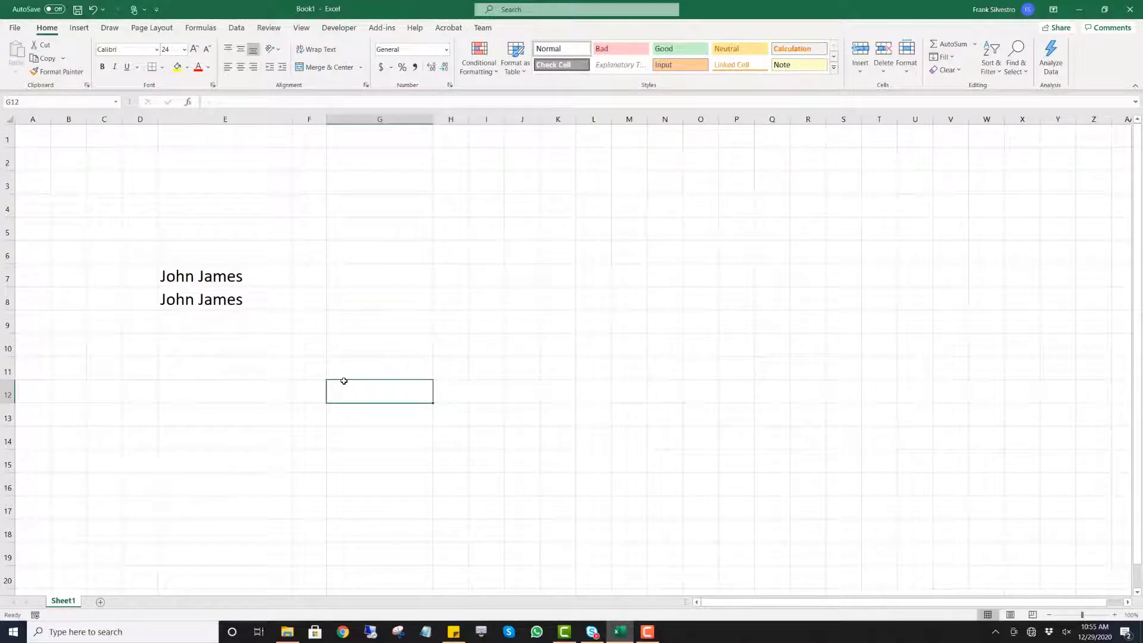
Step: Enter the formula =LEN(E8) in cell F8 to count the characters of the second name
{"action": "left_click", "coordinate": [311, 303]}
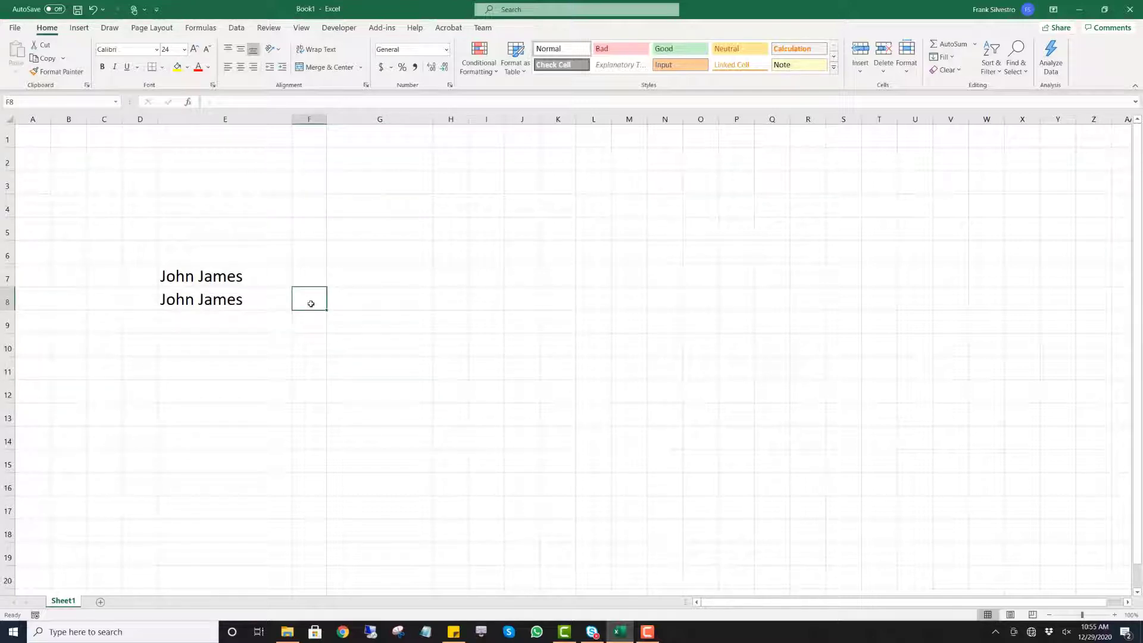
{"action": "type", "text": "="}
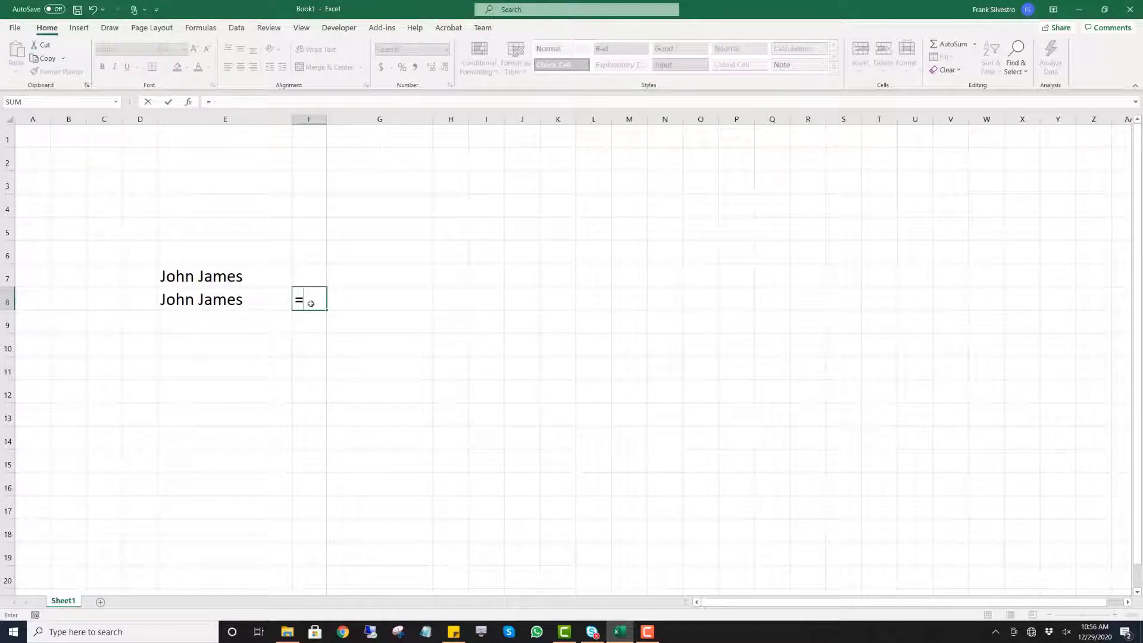
{"action": "type", "text": "len("}
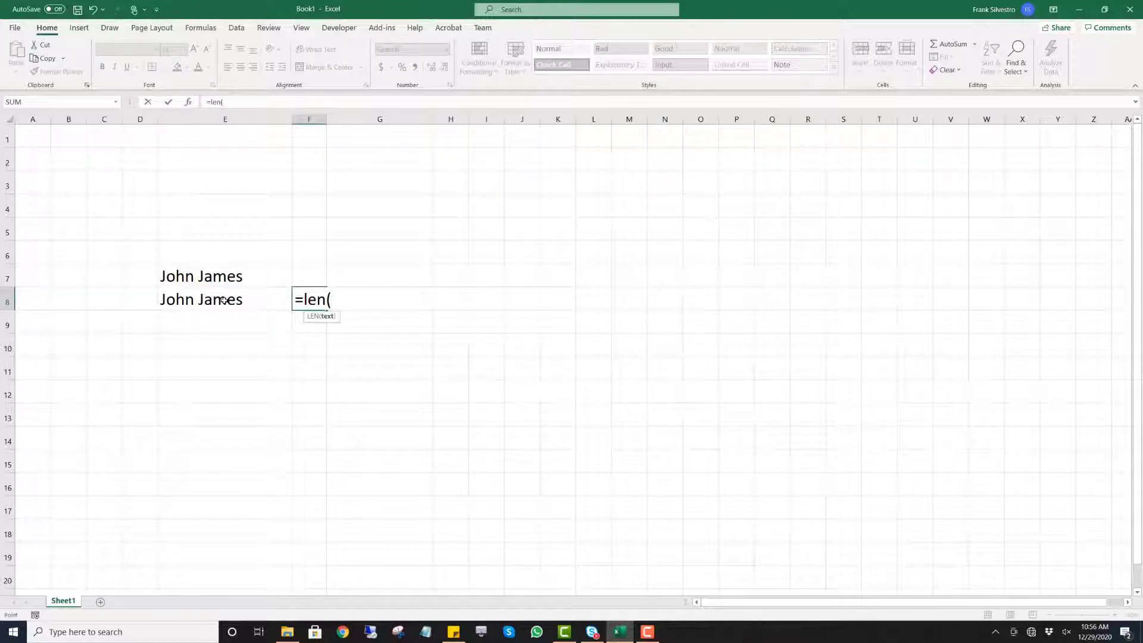
{"action": "left_click", "coordinate": [224, 300]}
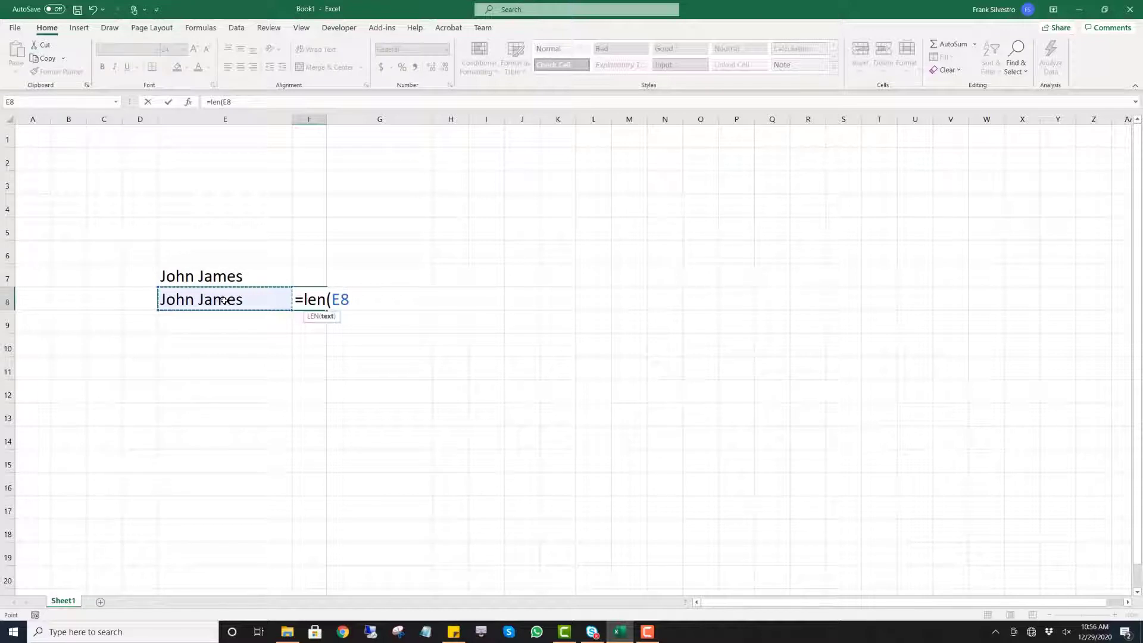
{"action": "type", "text": ")"}
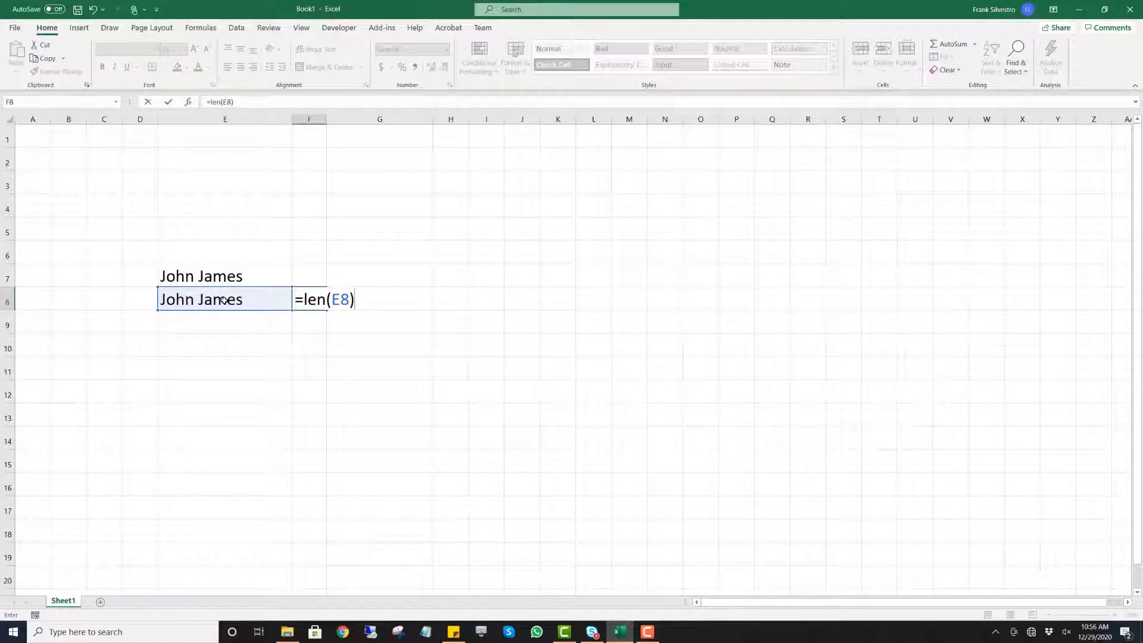
{"action": "key", "text": "Return"}
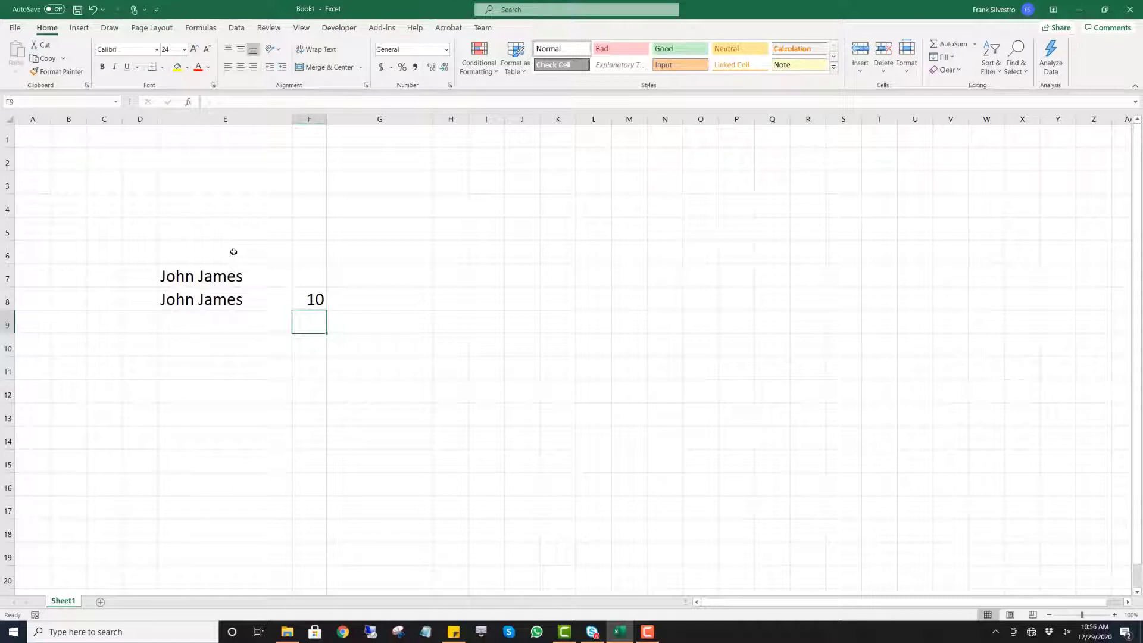
Step: Enter the formula =LEN(E7) in cell F7 to count the characters of the first name
{"action": "key", "text": "Up"}
{"action": "key", "text": "Up"}
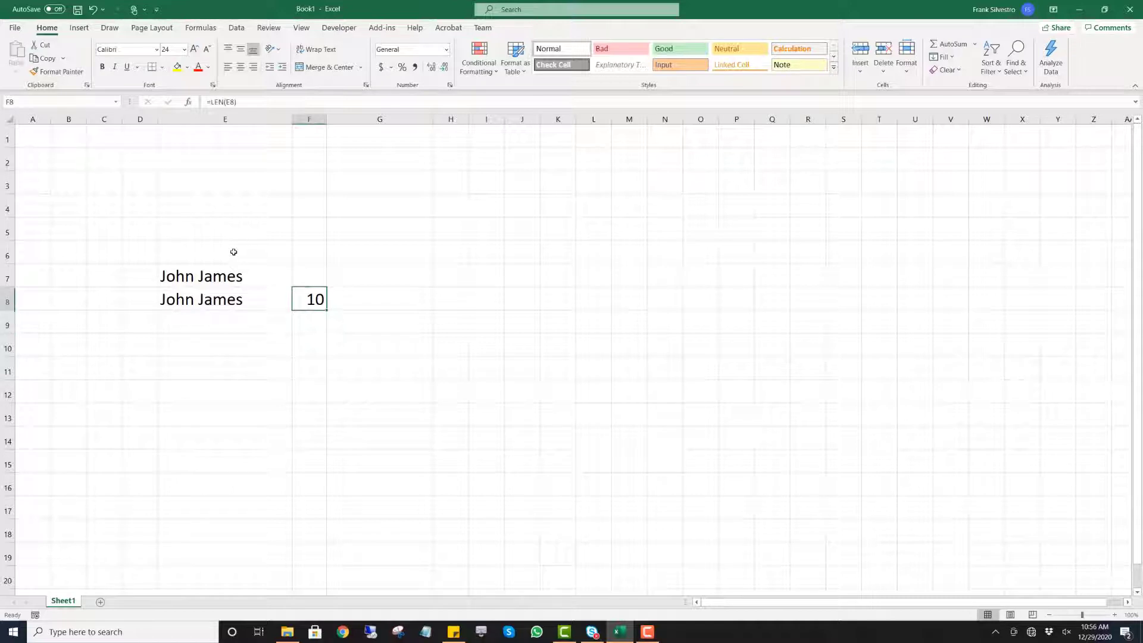
{"action": "type", "text": "="}
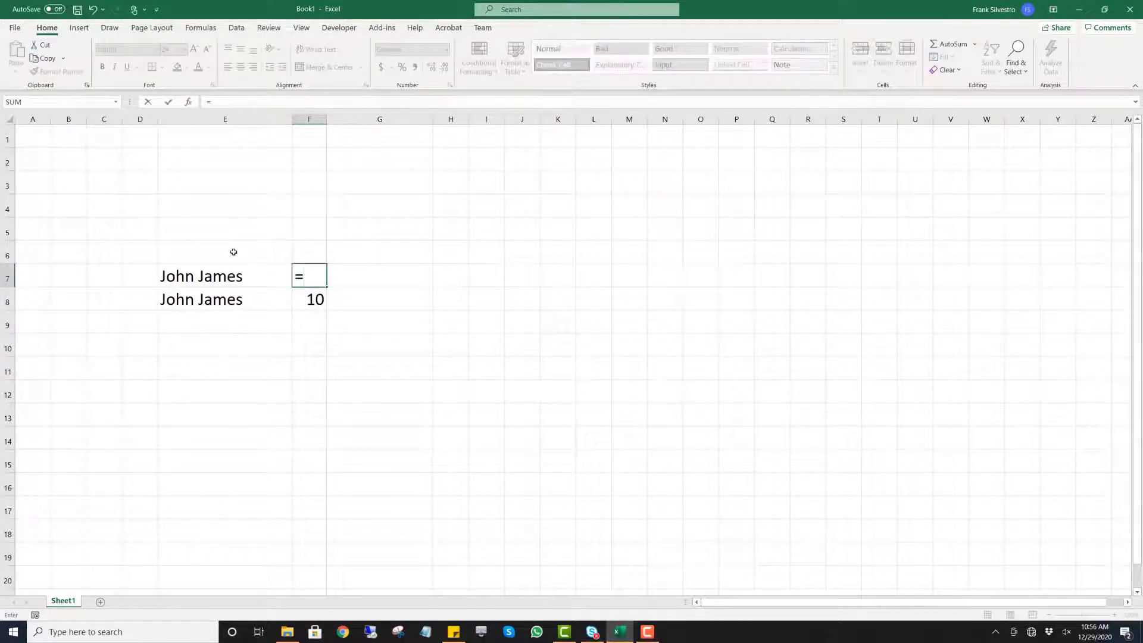
{"action": "type", "text": "len("}
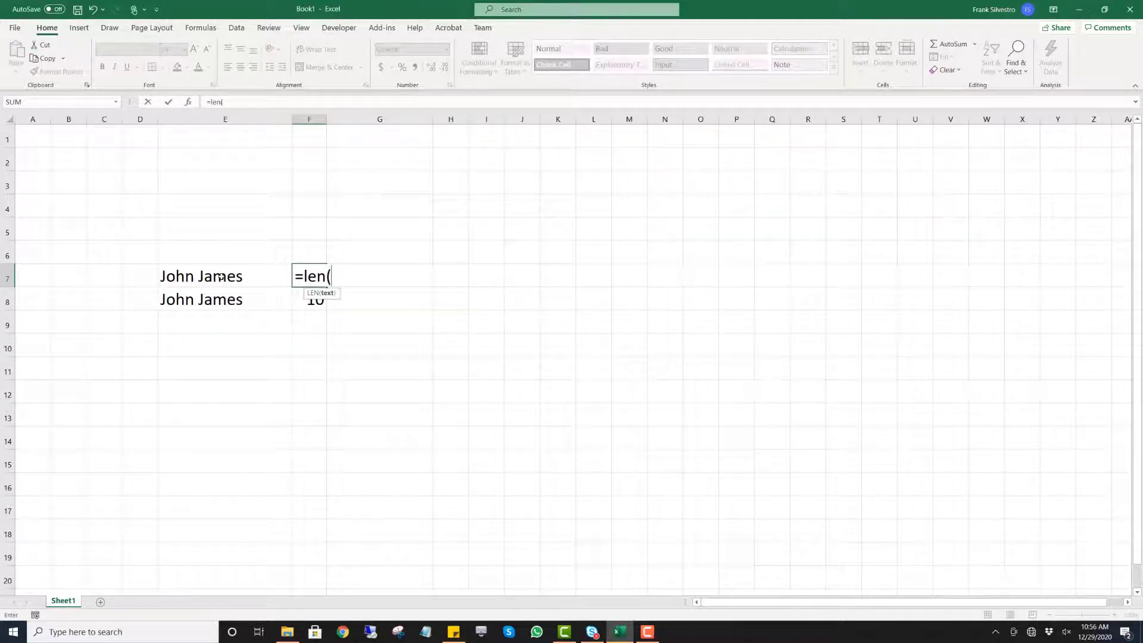
{"action": "left_click", "coordinate": [220, 278]}
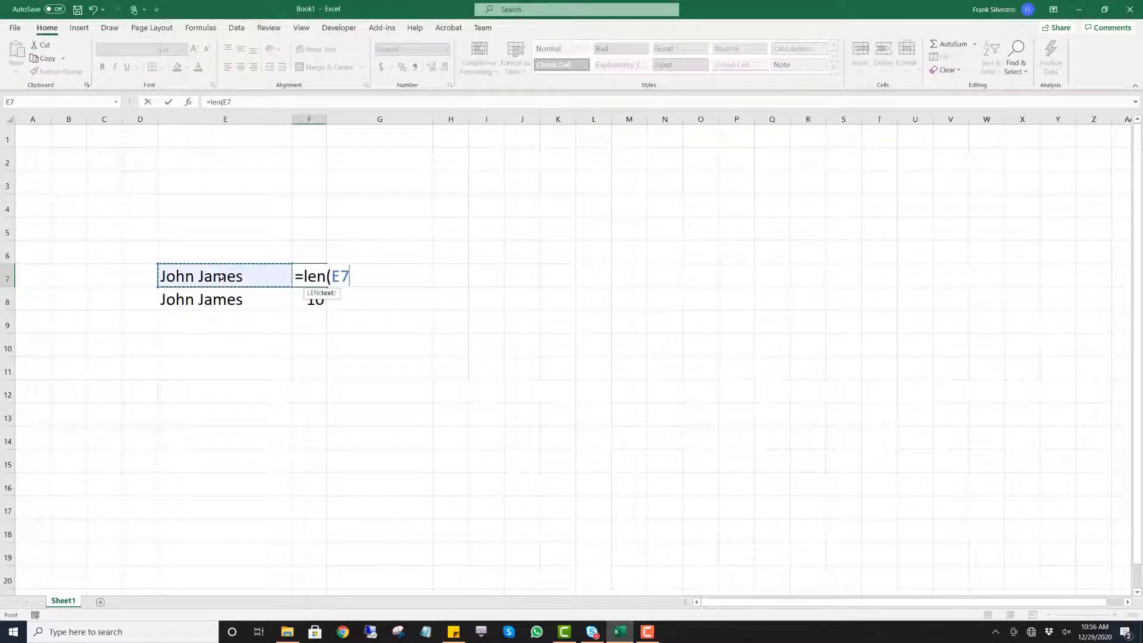
{"action": "type", "text": ")"}
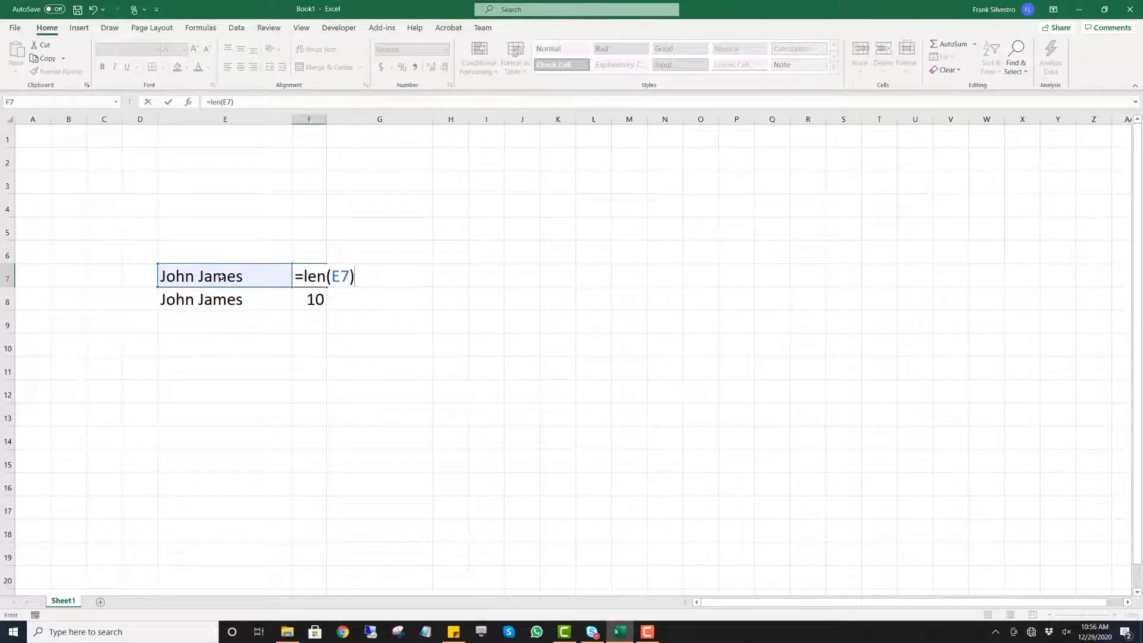
{"action": "key", "text": "Return"}
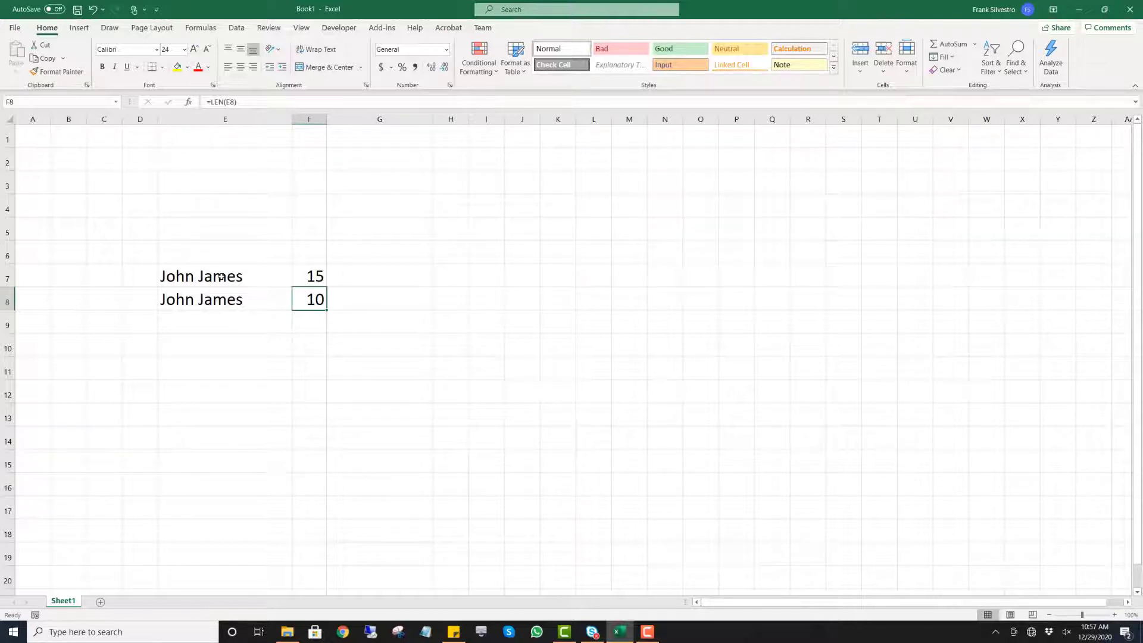
Step: Enter the formula =TRIM(E7) in cell G7 to strip the extra spaces from the first name
{"action": "key", "text": "Up"}
{"action": "key", "text": "Right"}
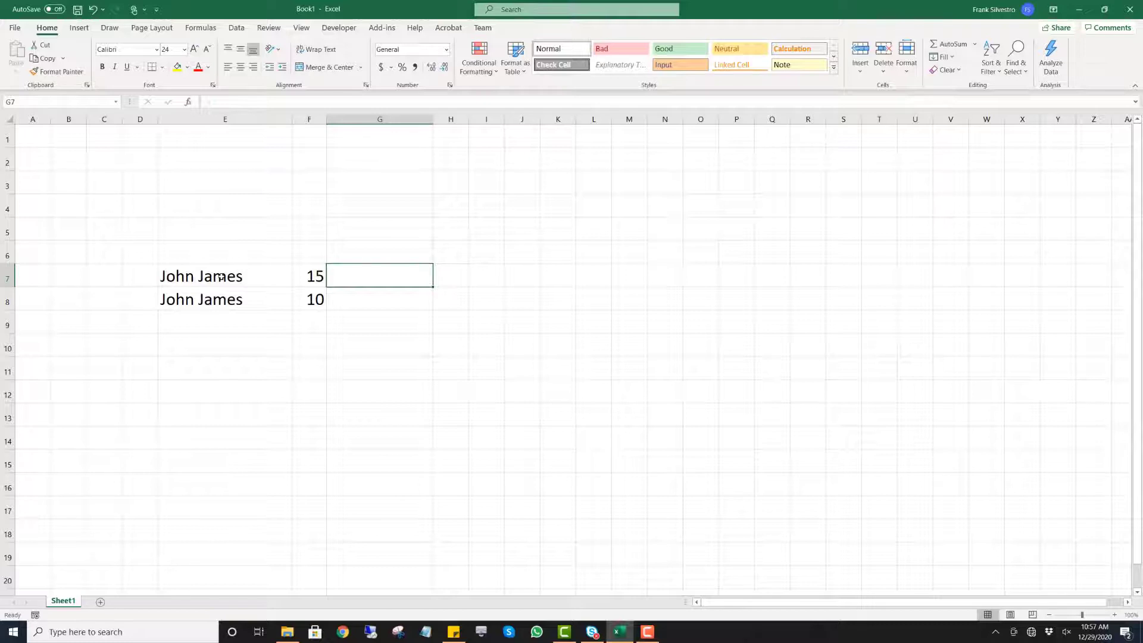
{"action": "type", "text": "="}
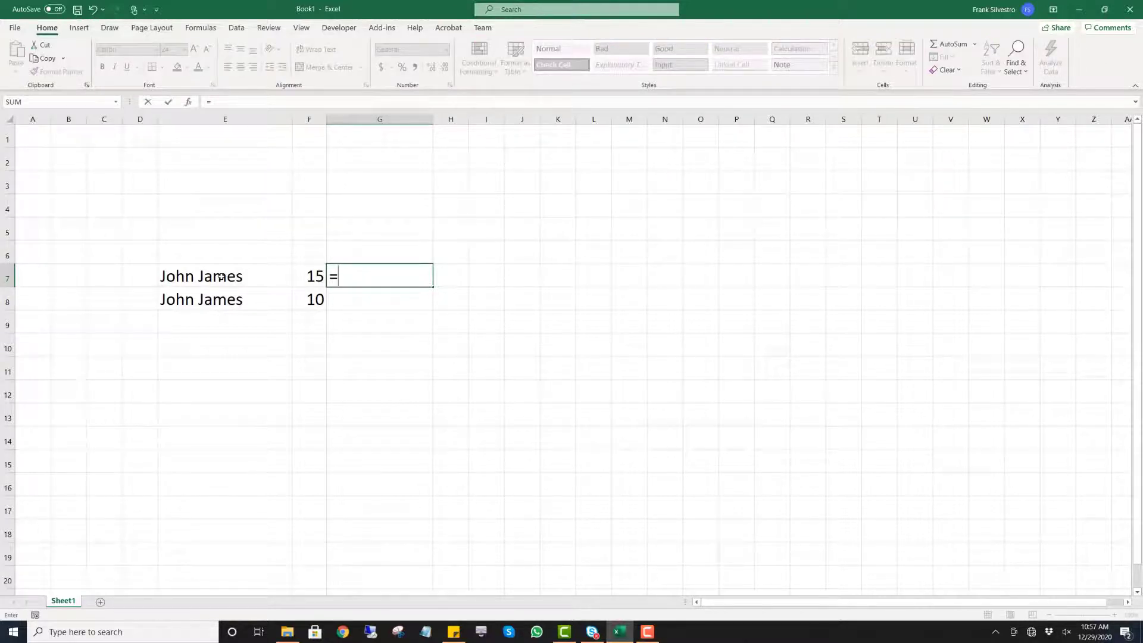
{"action": "type", "text": "trim("}
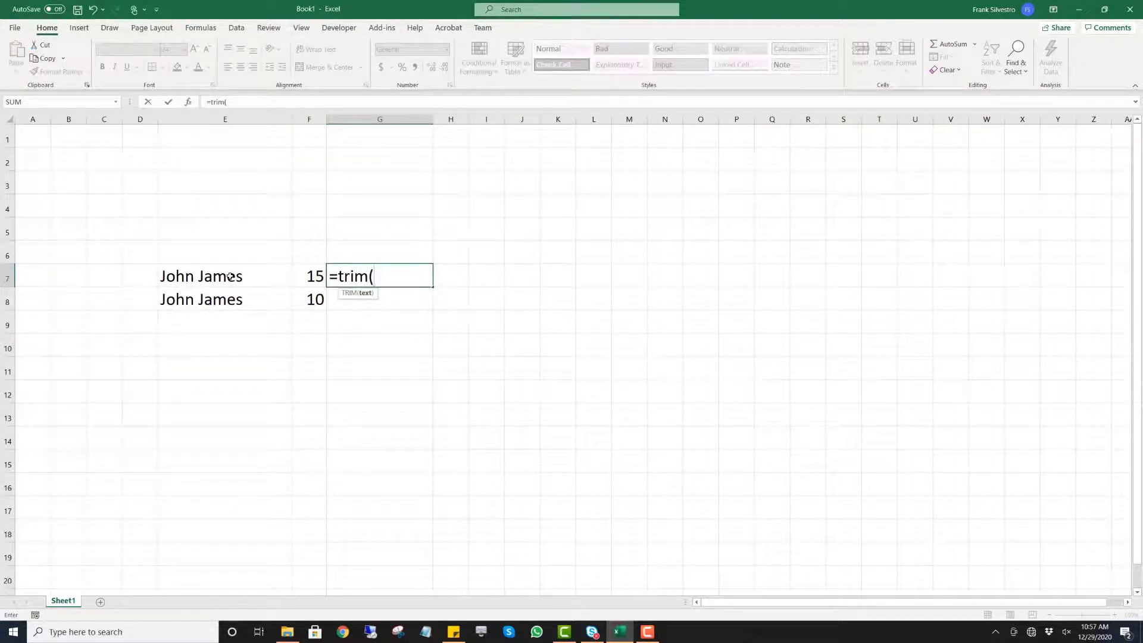
{"action": "left_click", "coordinate": [230, 276]}
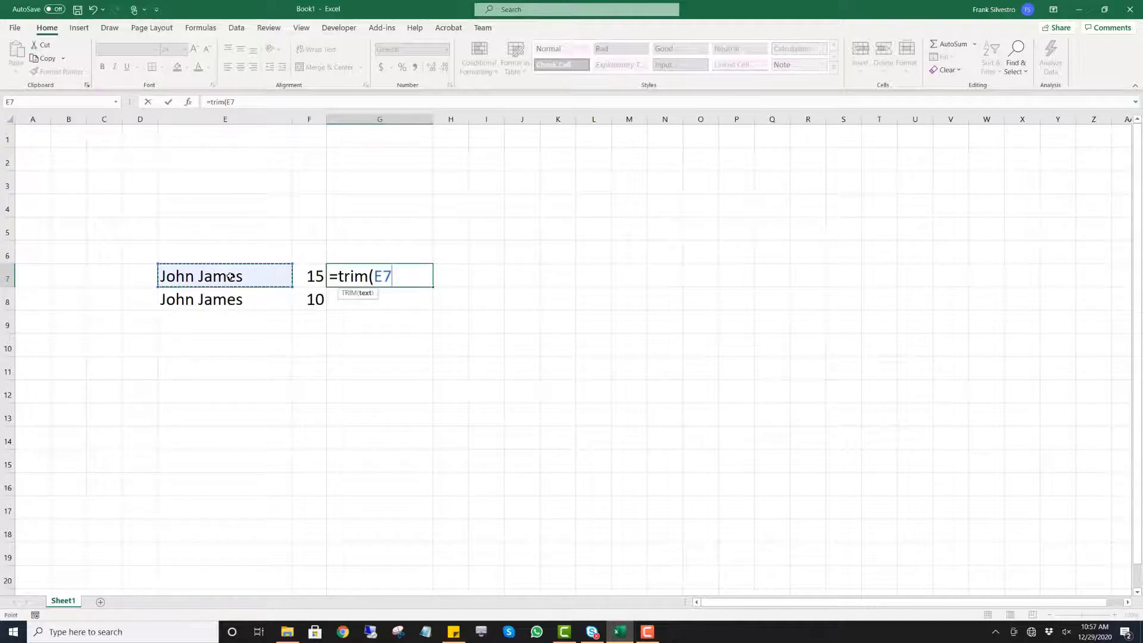
{"action": "type", "text": ")"}
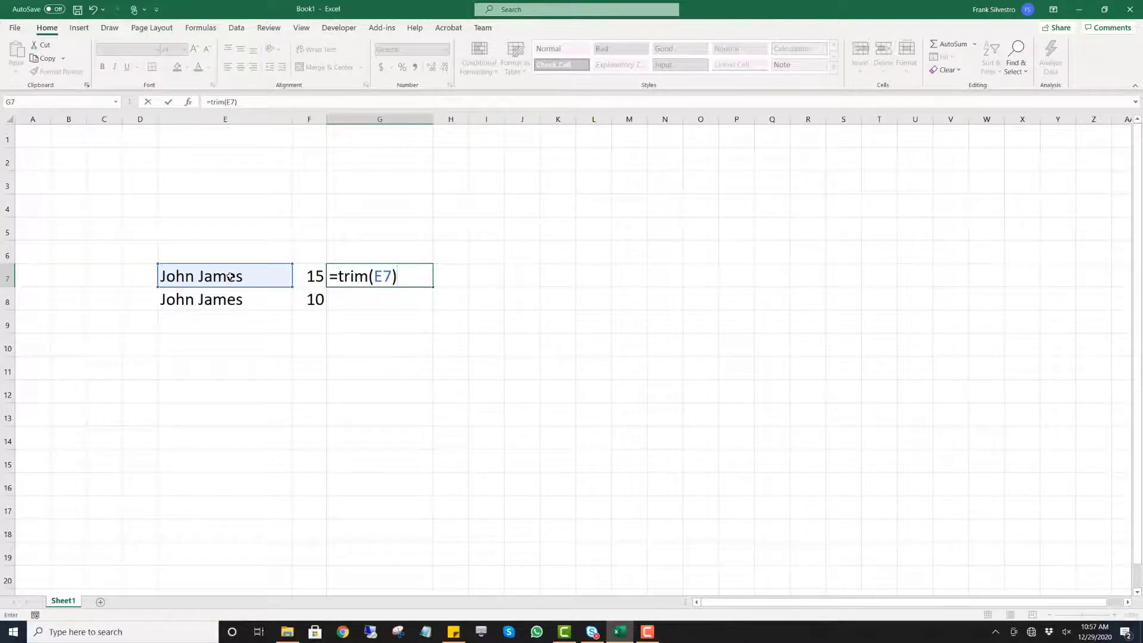
{"action": "key", "text": "Return"}
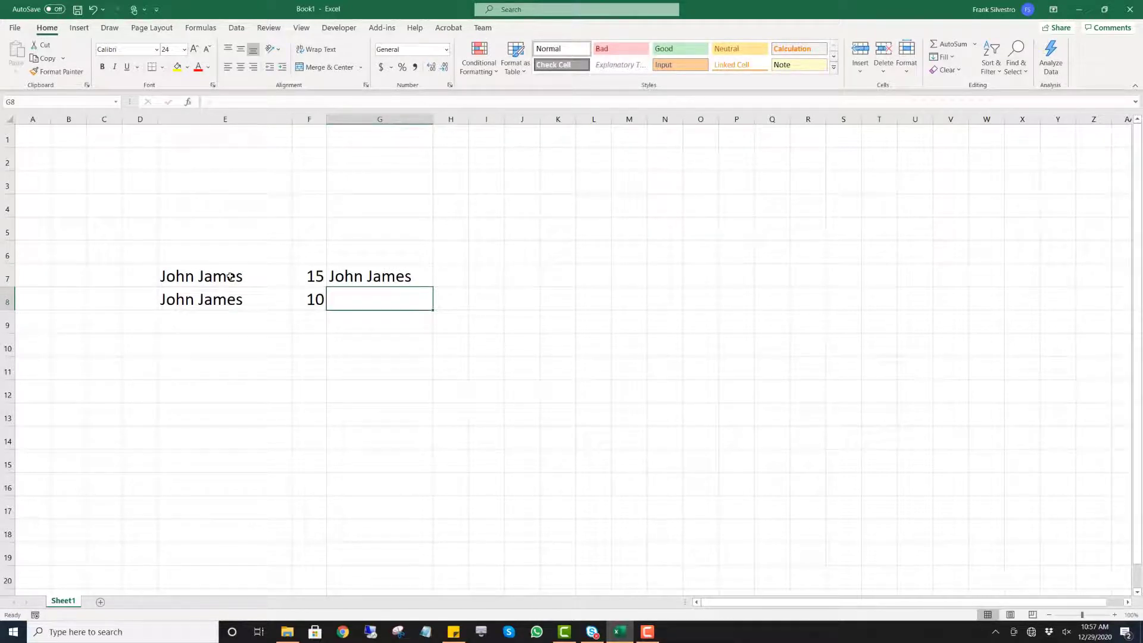
Step: Enter the formula =LEN(G7) in cell H7 to count the characters of the trimmed name
{"action": "left_click", "coordinate": [451, 280]}
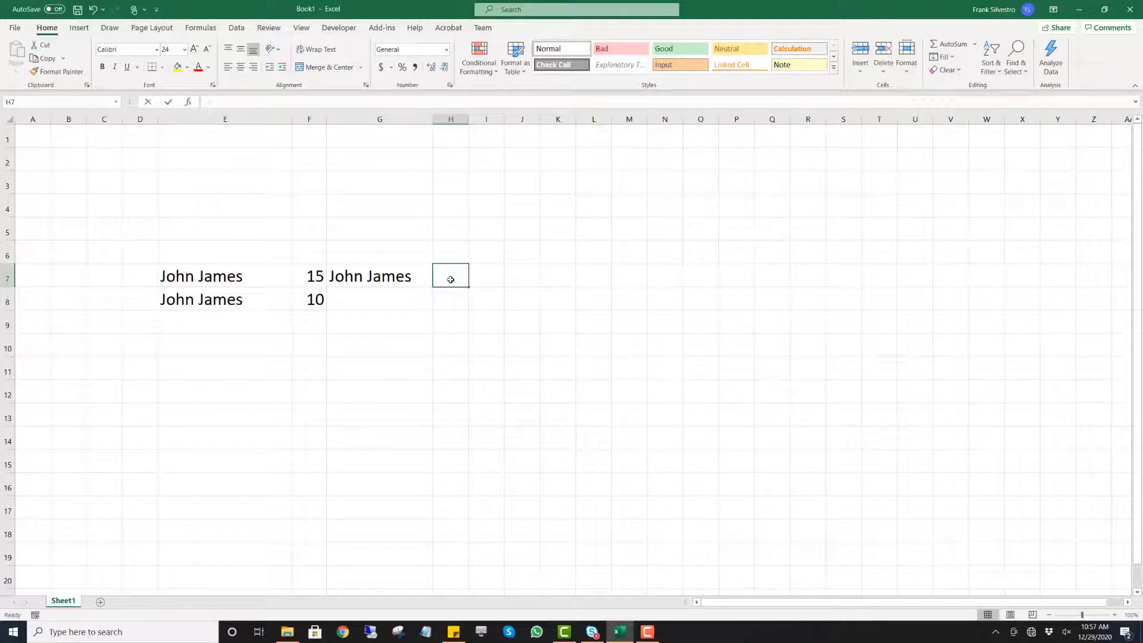
{"action": "type", "text": "=len"}
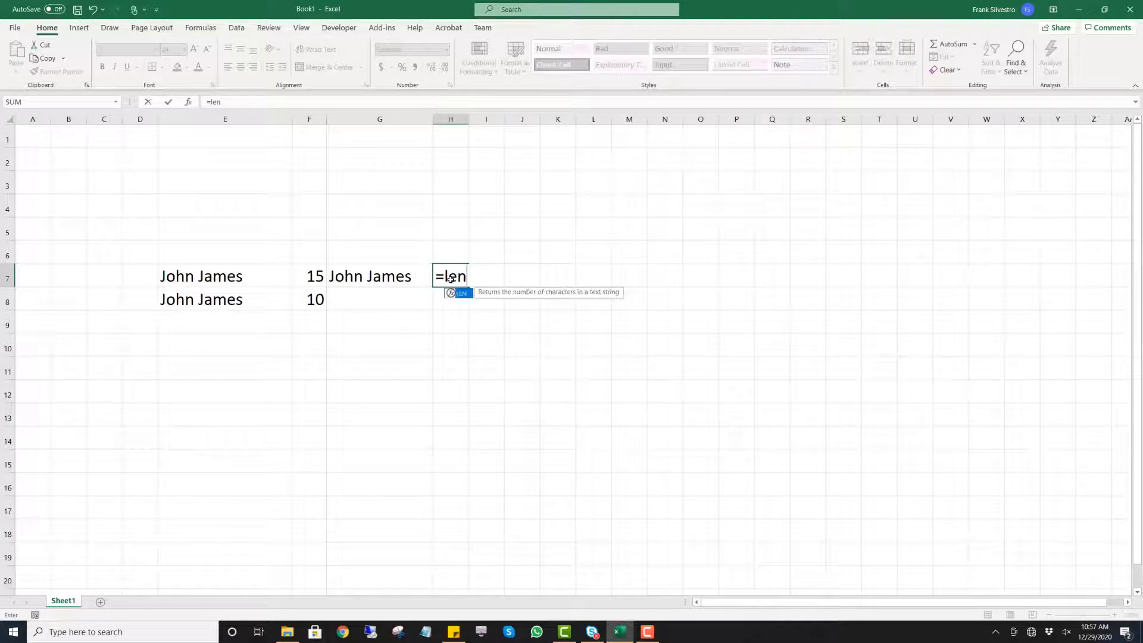
{"action": "type", "text": "("}
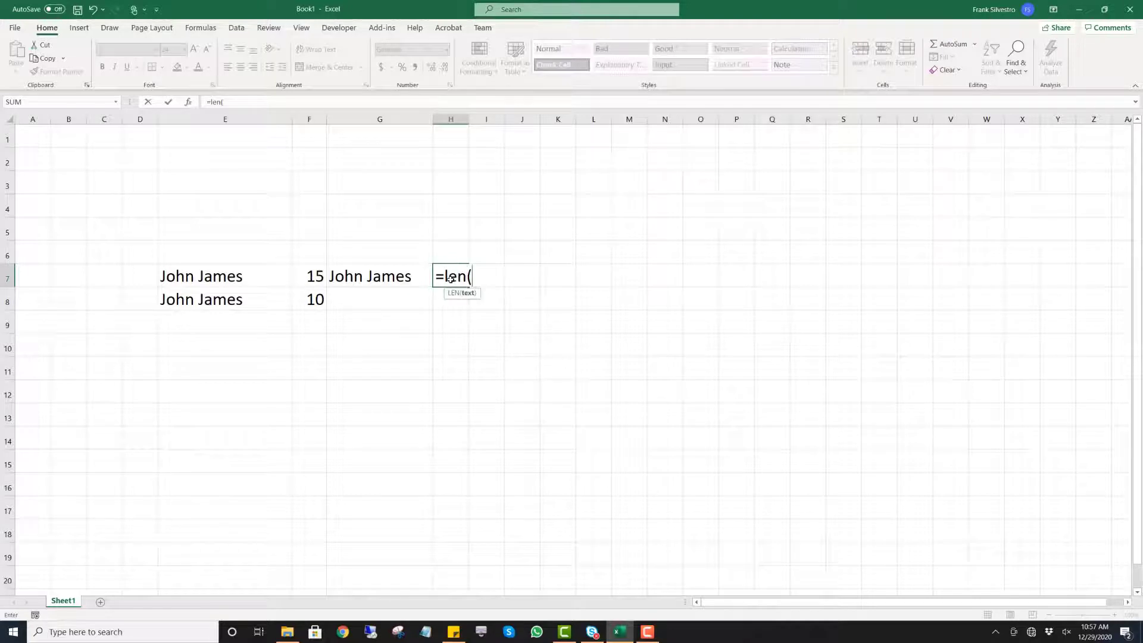
{"action": "left_click", "coordinate": [370, 278]}
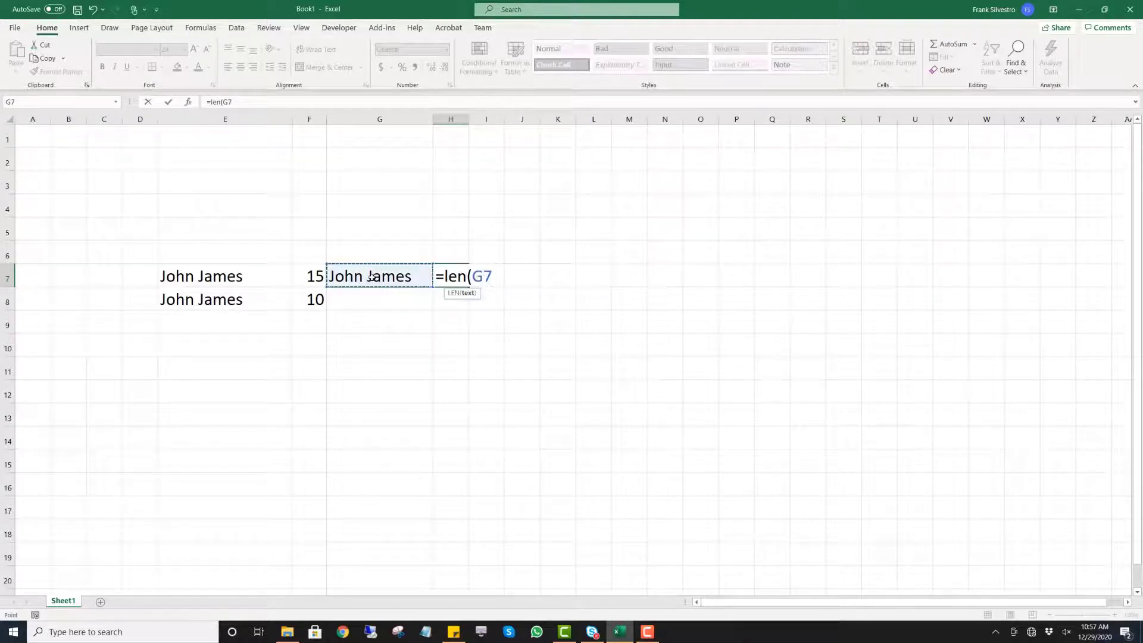
{"action": "type", "text": ")"}
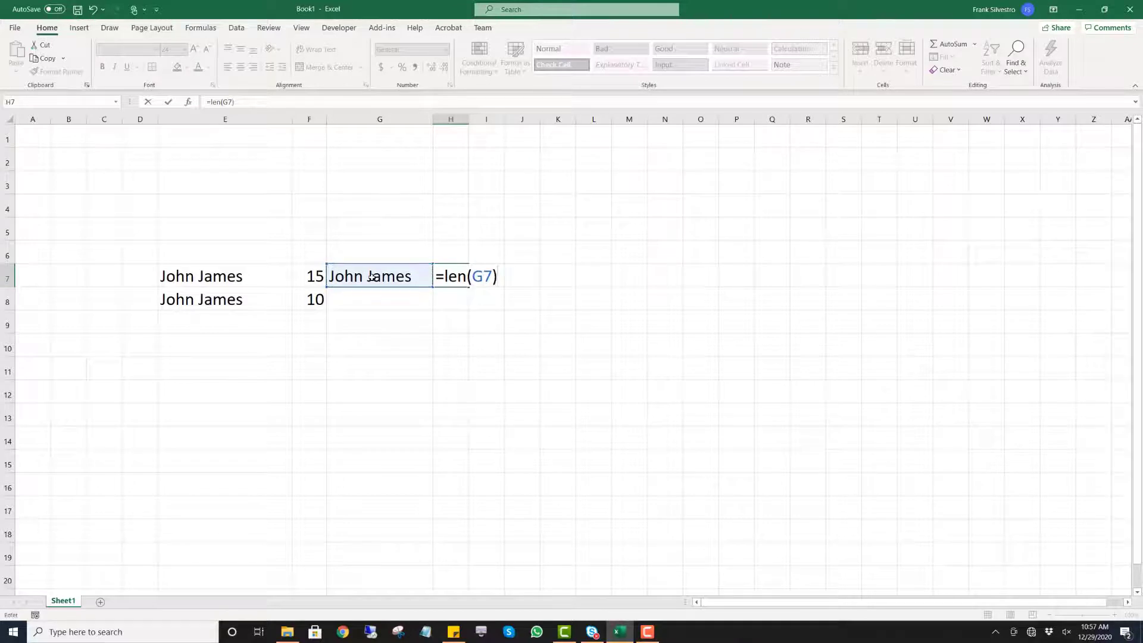
{"action": "key", "text": "Return"}
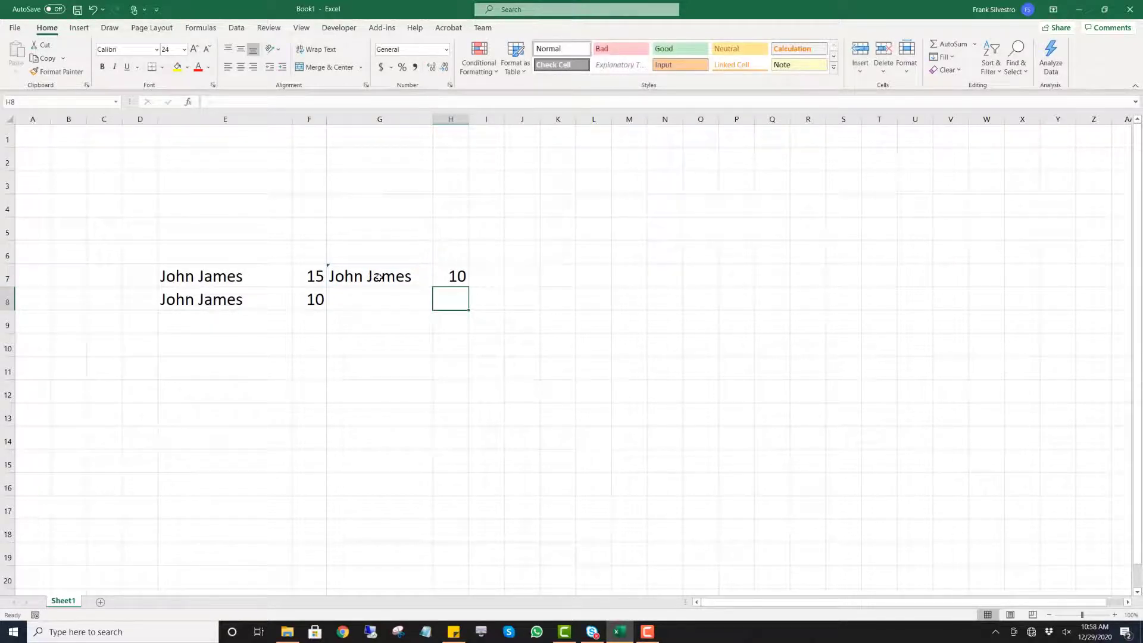
Step: Compare the trimmed name in G7 with E8, review its TRIM formula, and compare the character counts in H7 and F8
{"action": "left_click", "coordinate": [378, 277]}
{"action": "left_click", "coordinate": [230, 301]}
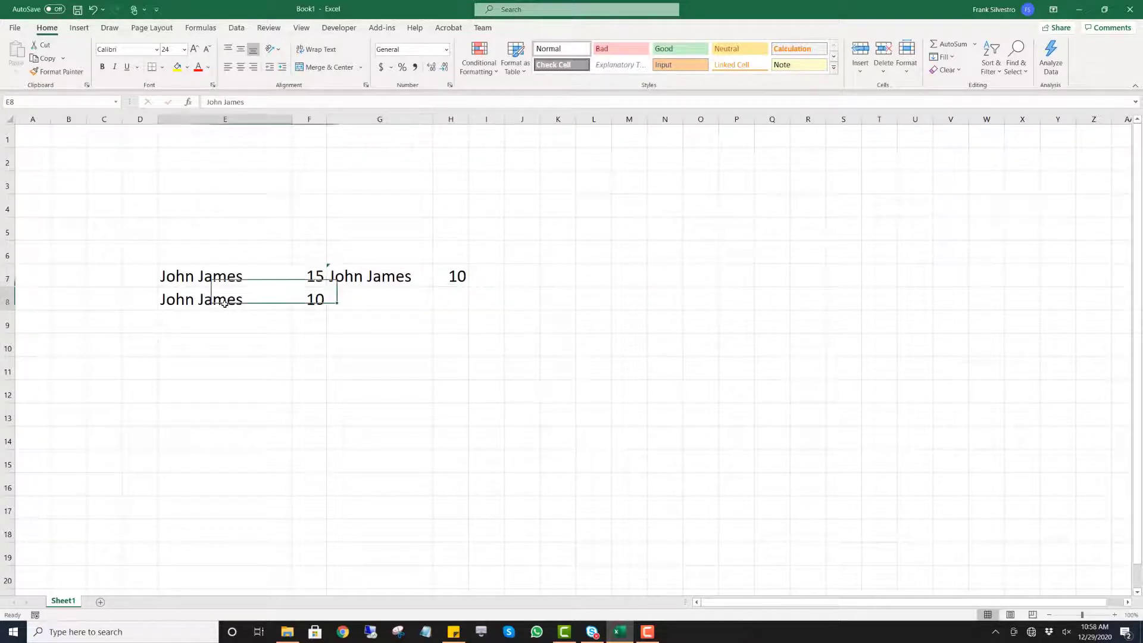
{"action": "left_click", "coordinate": [386, 279]}
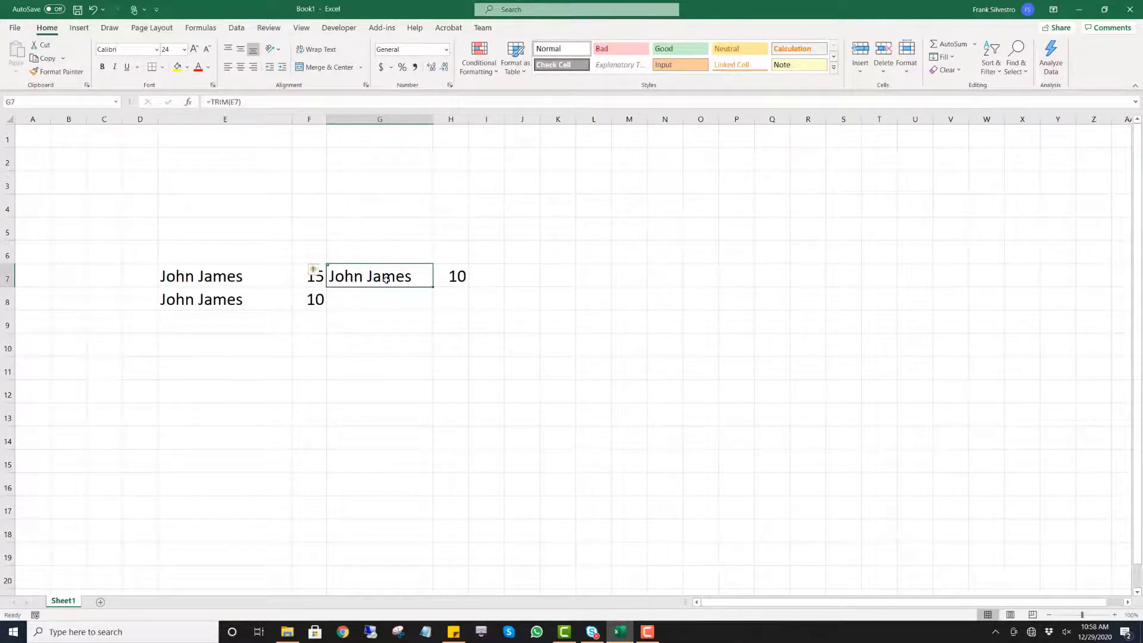
{"action": "left_click", "coordinate": [308, 103]}
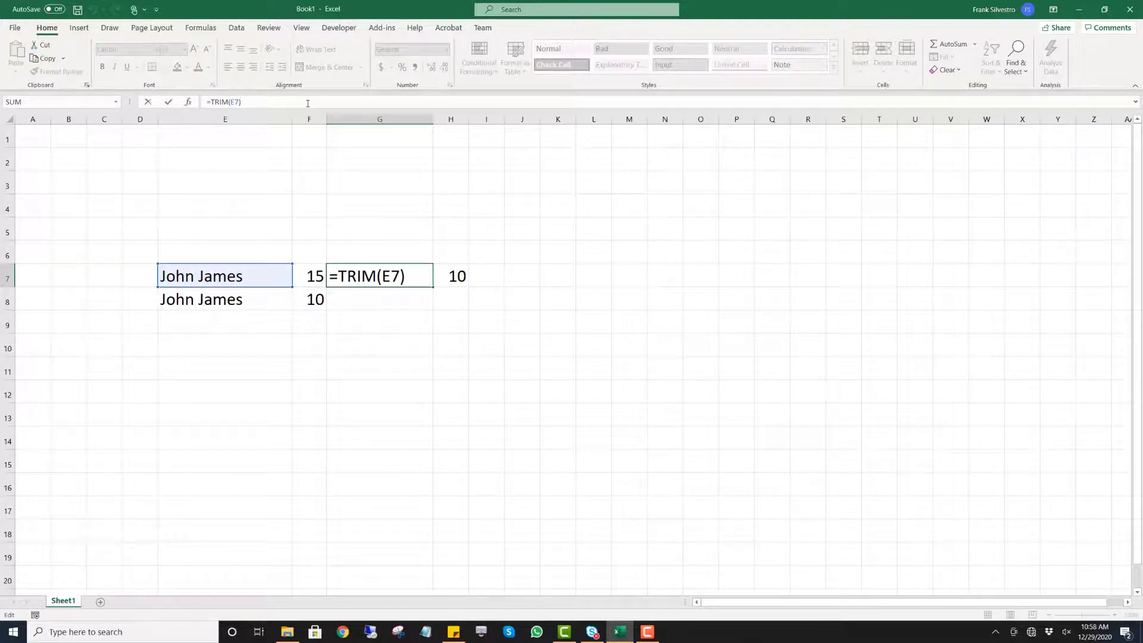
{"action": "key", "text": "Return"}
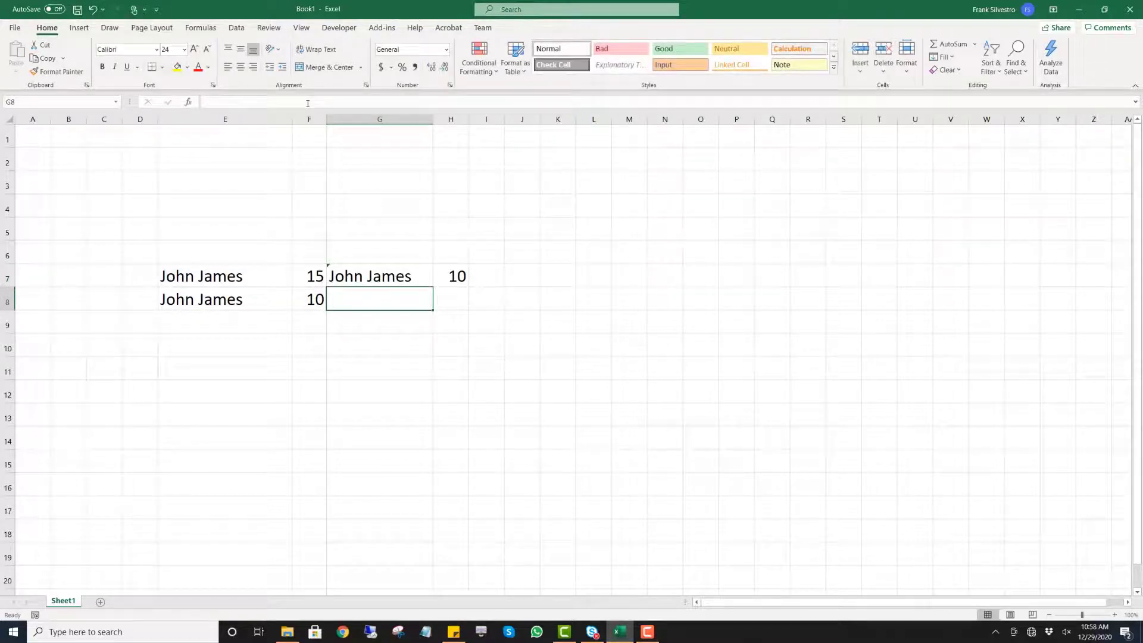
{"action": "left_click", "coordinate": [456, 276]}
{"action": "left_click", "coordinate": [316, 309]}
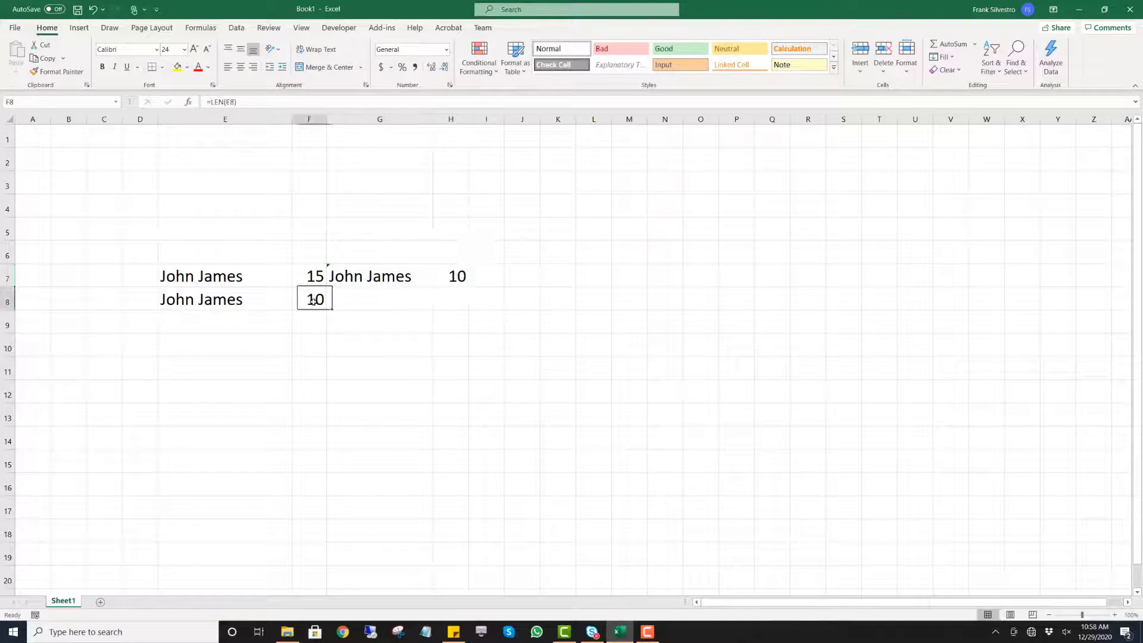
{"action": "left_click", "coordinate": [456, 273]}
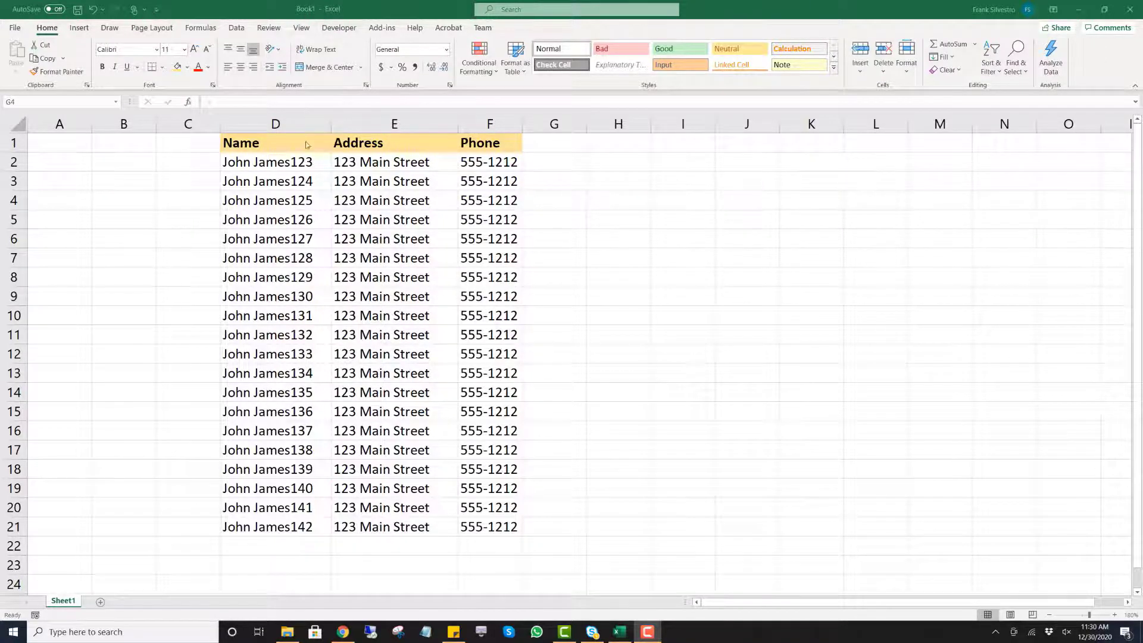
Step: Inspect several entries in the Name column, including D2, D6 and D8, for trailing spaces
{"action": "left_click", "coordinate": [299, 166]}
{"action": "left_click", "coordinate": [300, 166]}
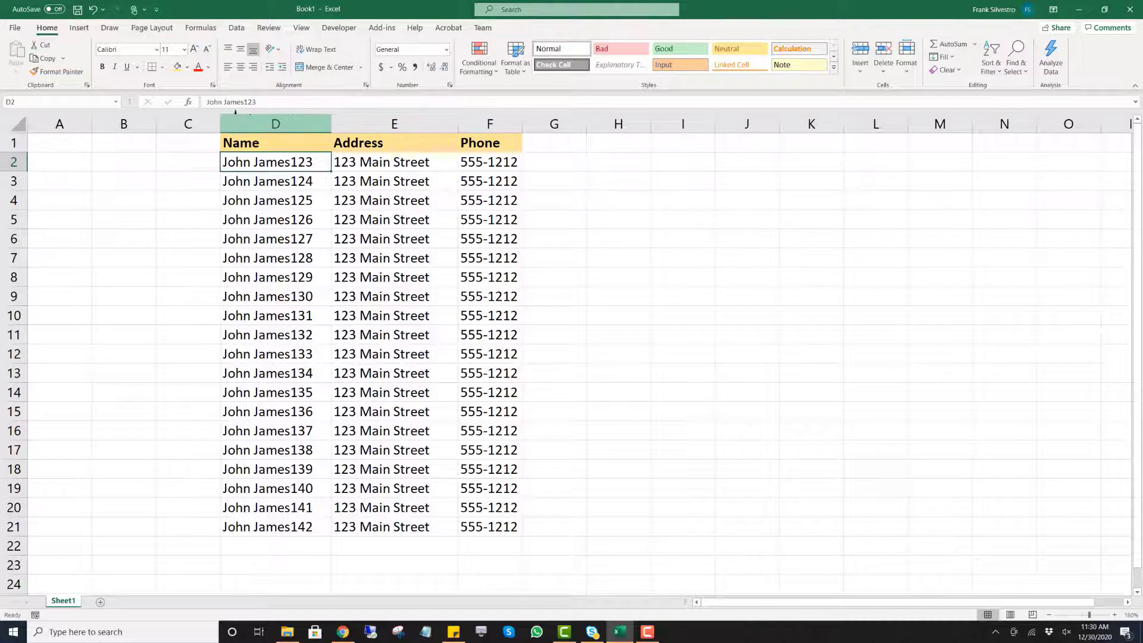
{"action": "left_click", "coordinate": [296, 104]}
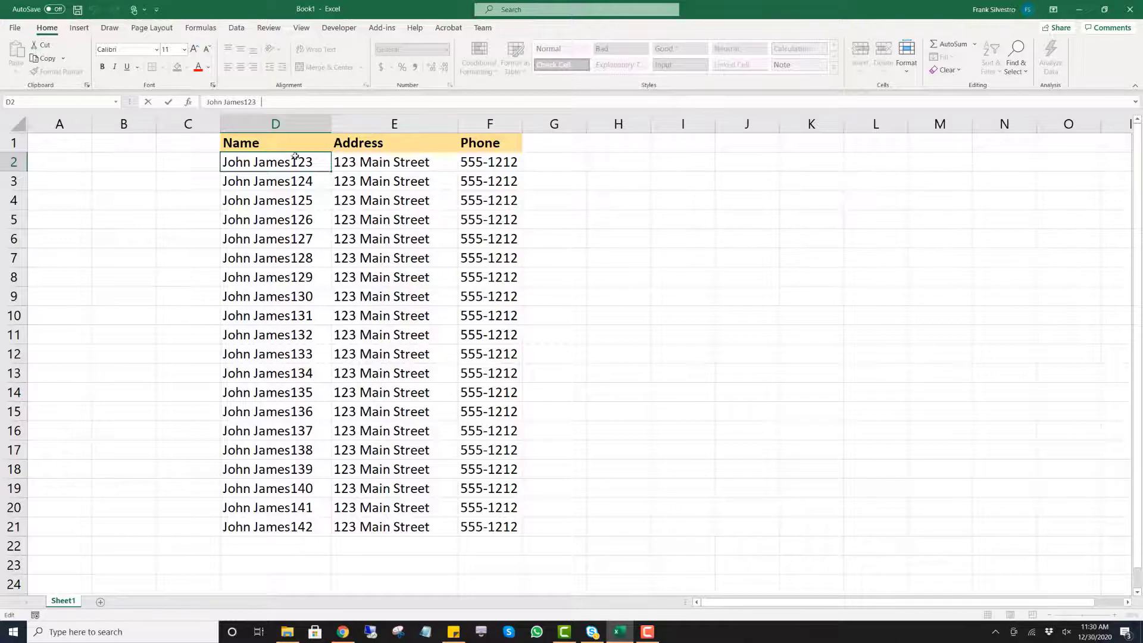
{"action": "left_click", "coordinate": [289, 241]}
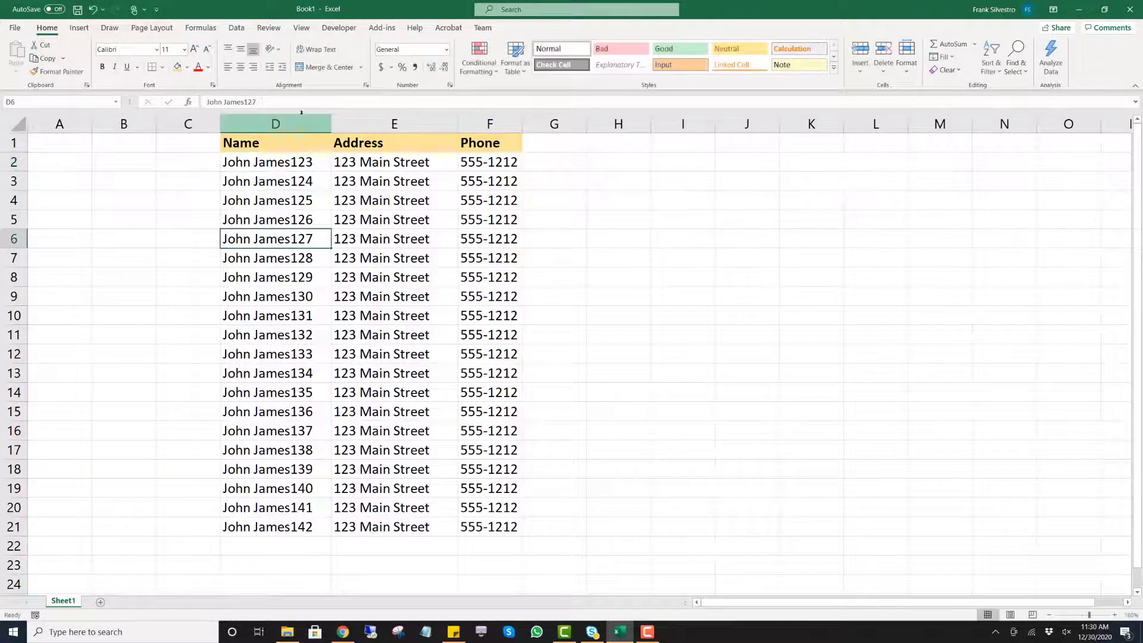
{"action": "left_click", "coordinate": [281, 277]}
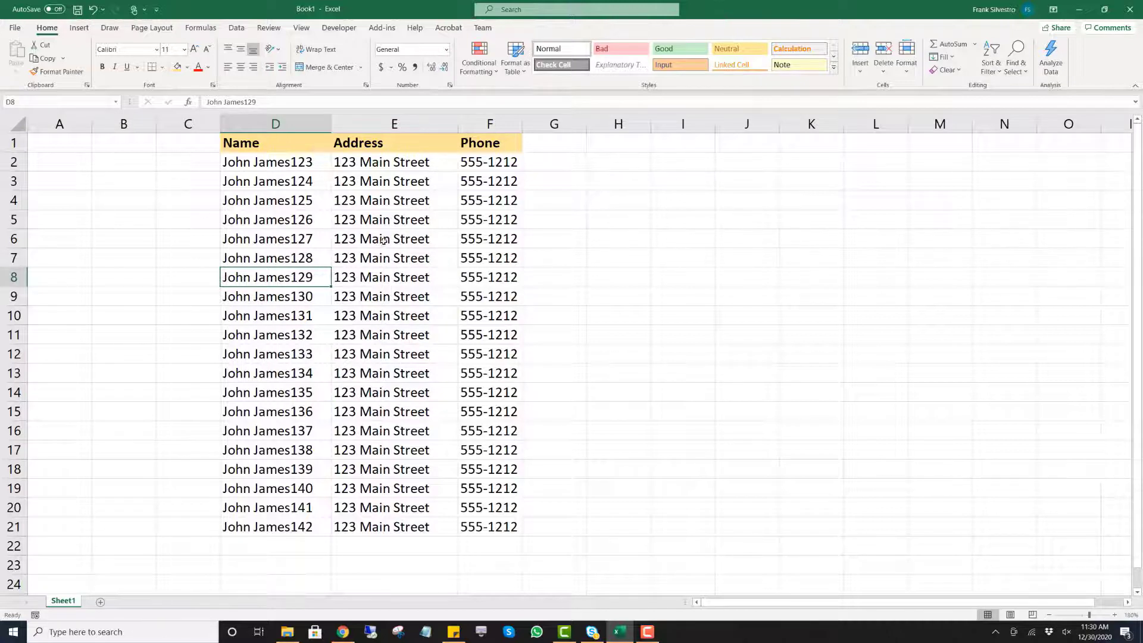
Step: Insert a blank column between the Name and Address columns
{"action": "left_click", "coordinate": [414, 126]}
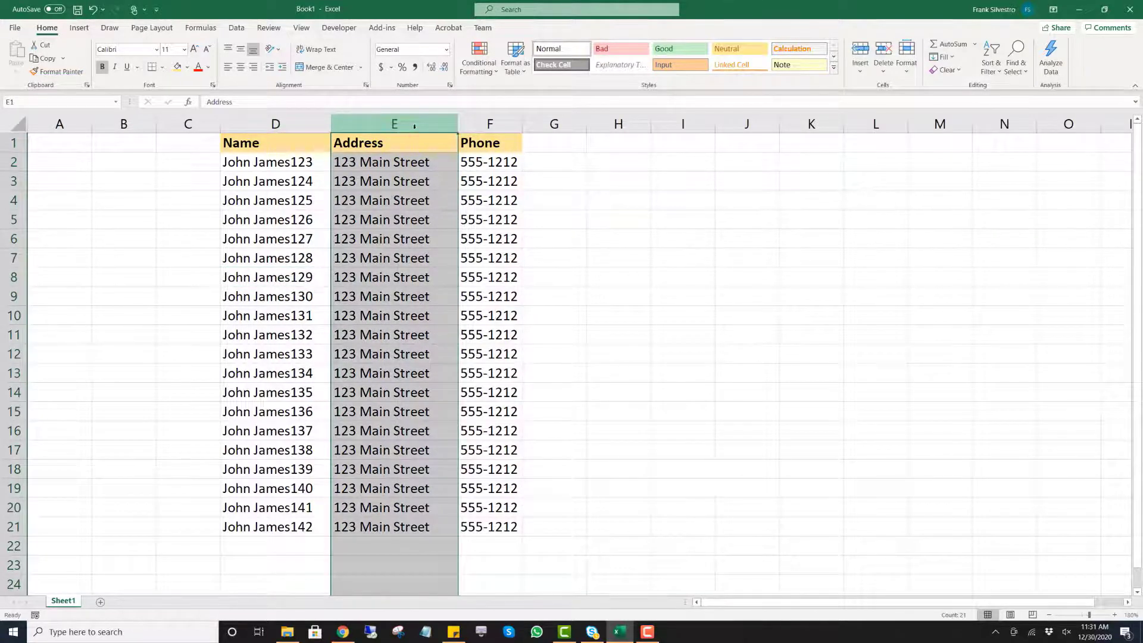
{"action": "right_click", "coordinate": [414, 125]}
{"action": "left_click", "coordinate": [433, 224]}
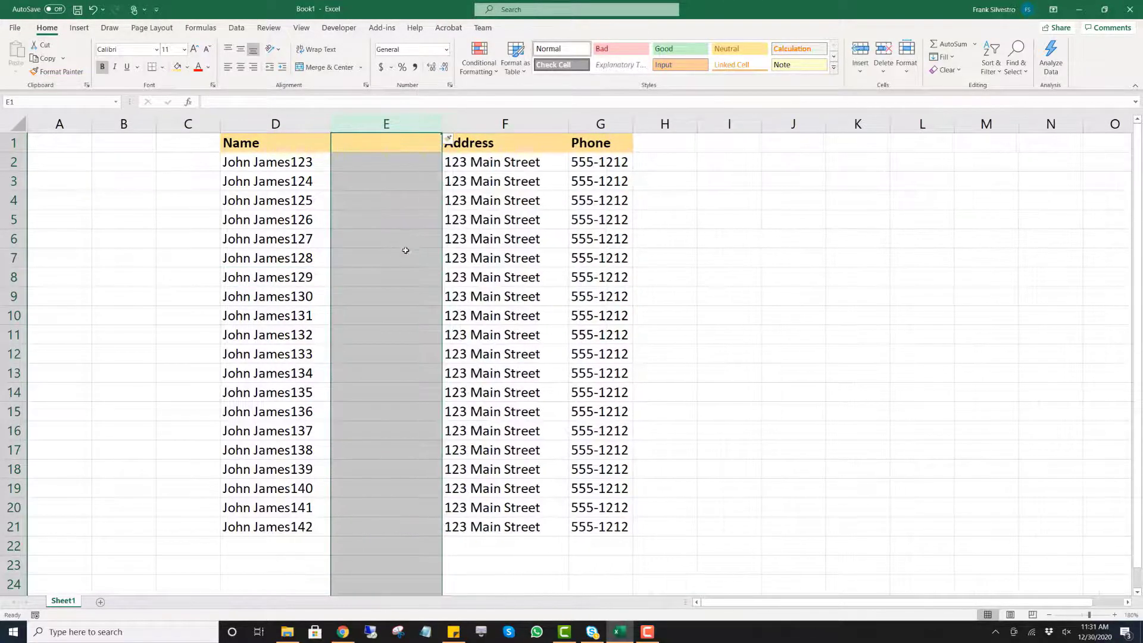
{"action": "left_click", "coordinate": [405, 250]}
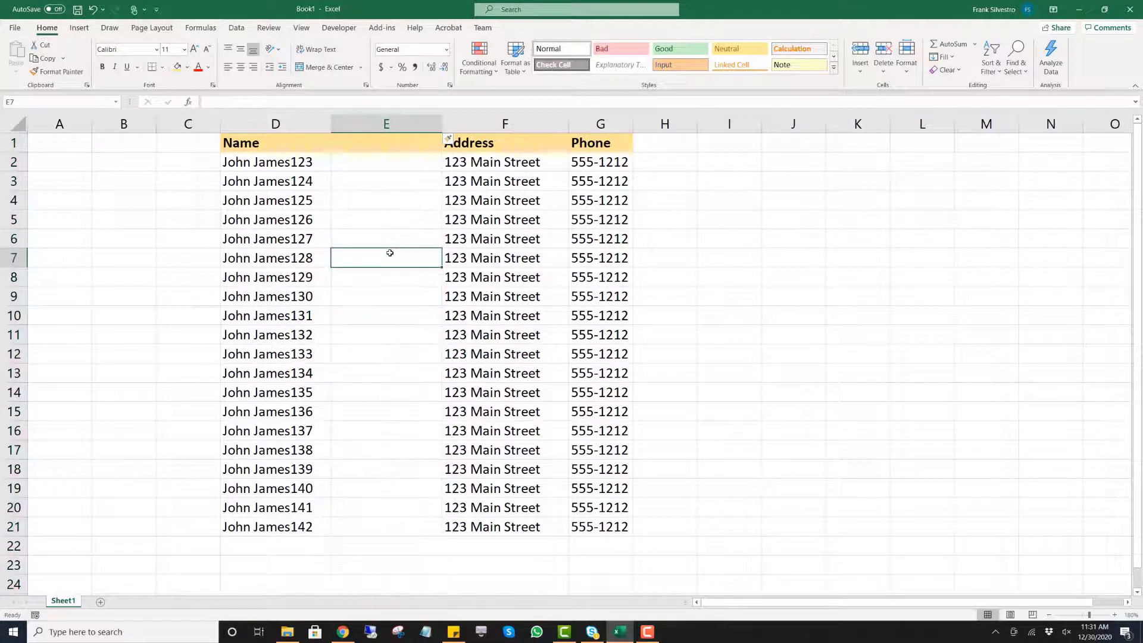
Step: Enter the formula =TRIM(D2) in cell E2 and fill it down through E21
{"action": "left_click", "coordinate": [384, 165]}
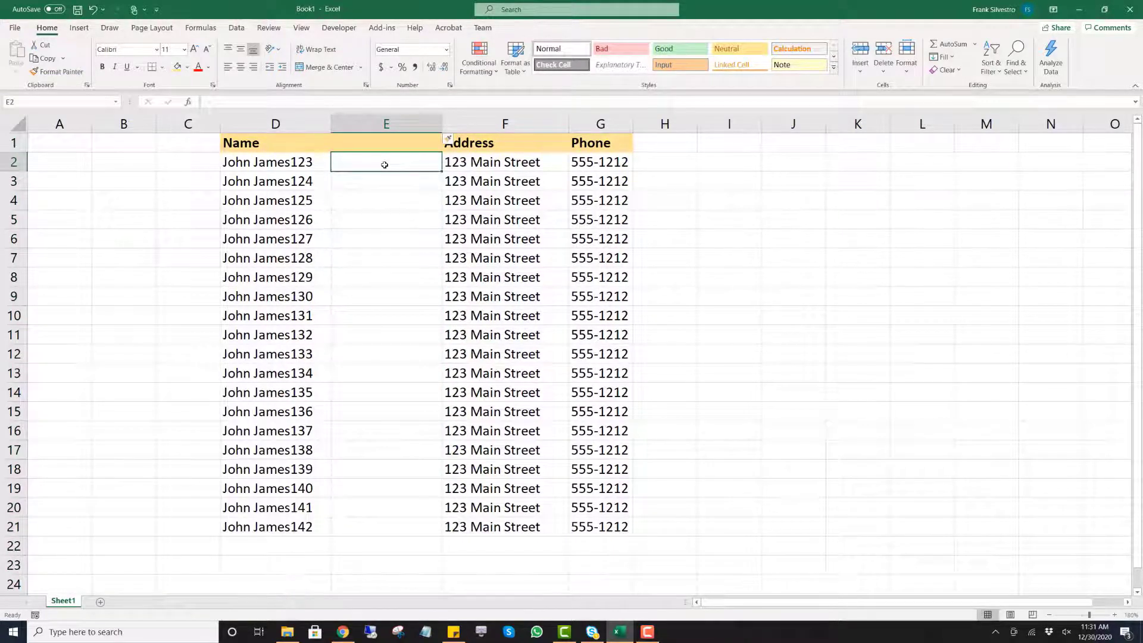
{"action": "type", "text": "="}
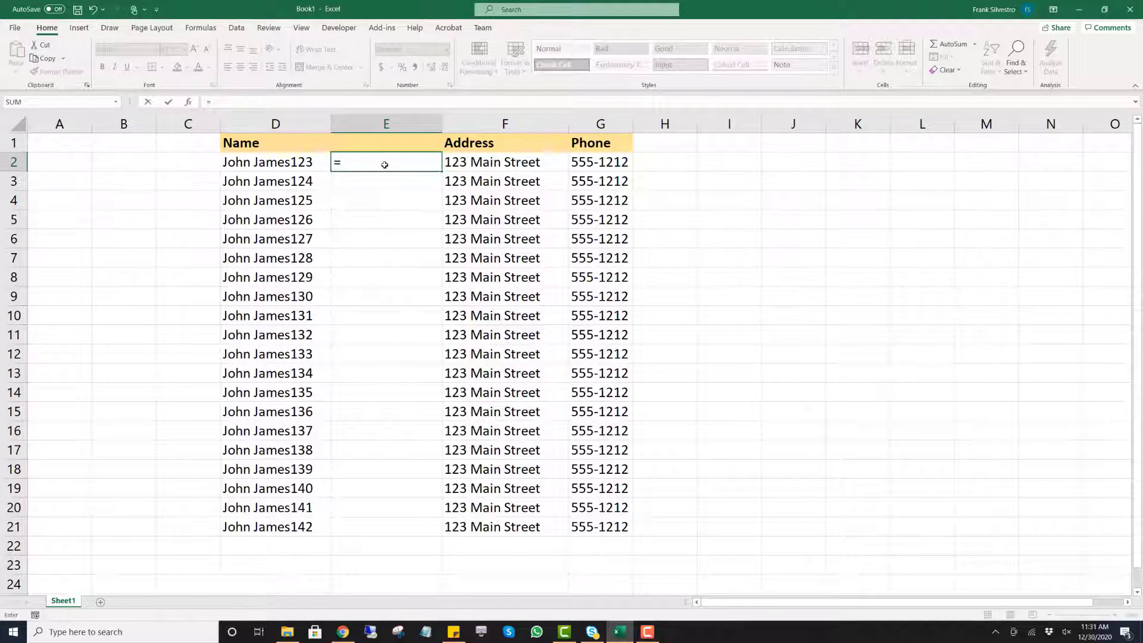
{"action": "type", "text": "trim("}
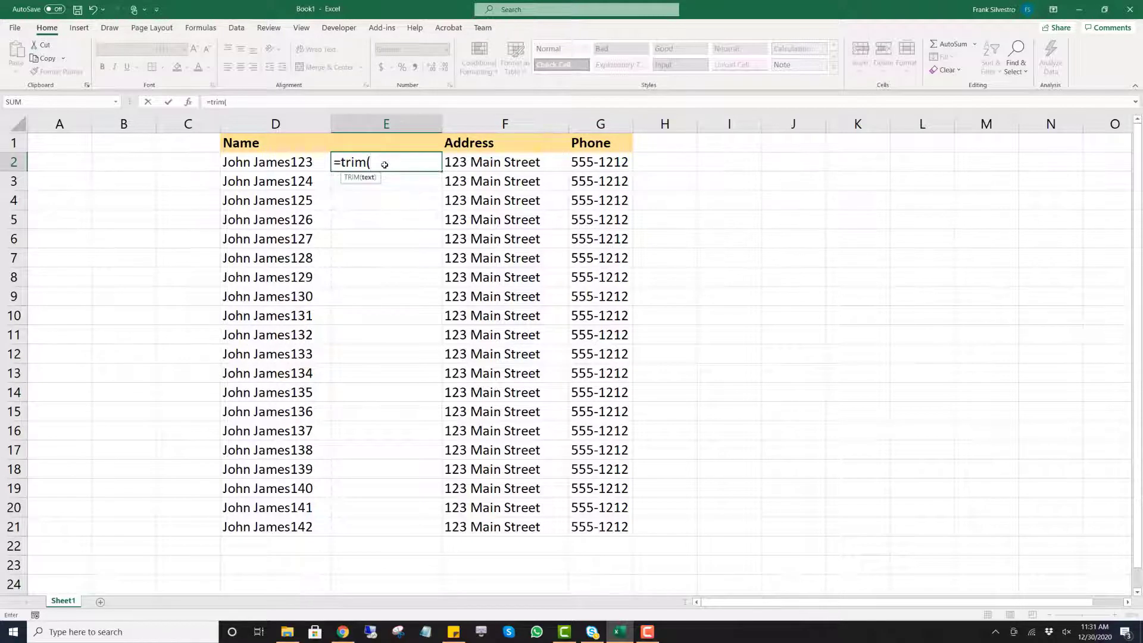
{"action": "left_click", "coordinate": [271, 162]}
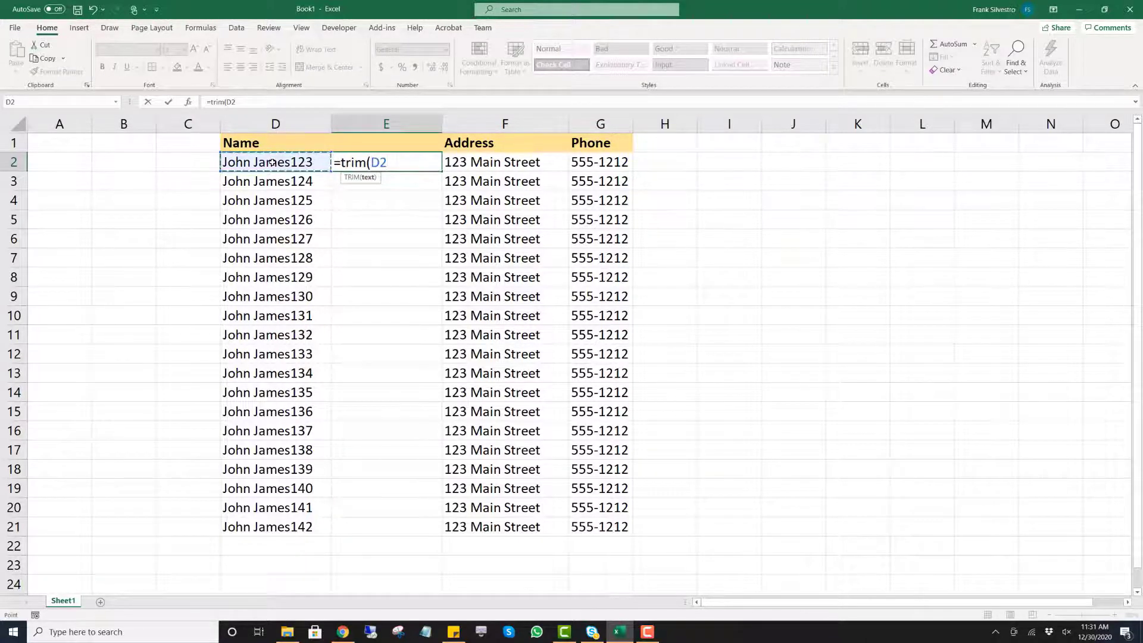
{"action": "type", "text": ")"}
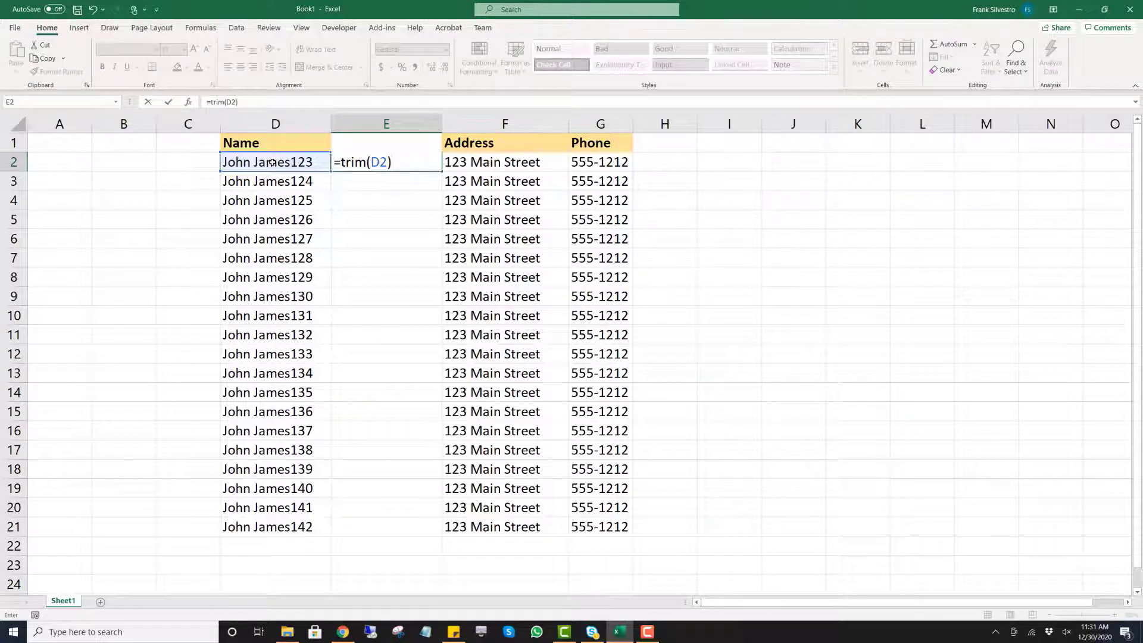
{"action": "key", "text": "Return"}
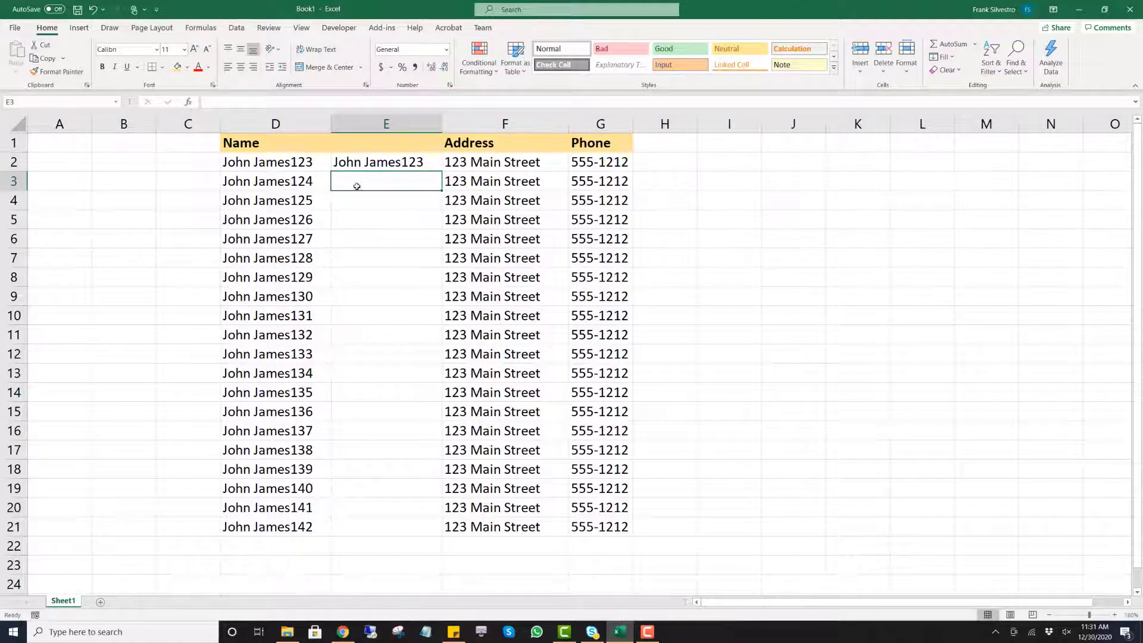
{"action": "left_click", "coordinate": [416, 162]}
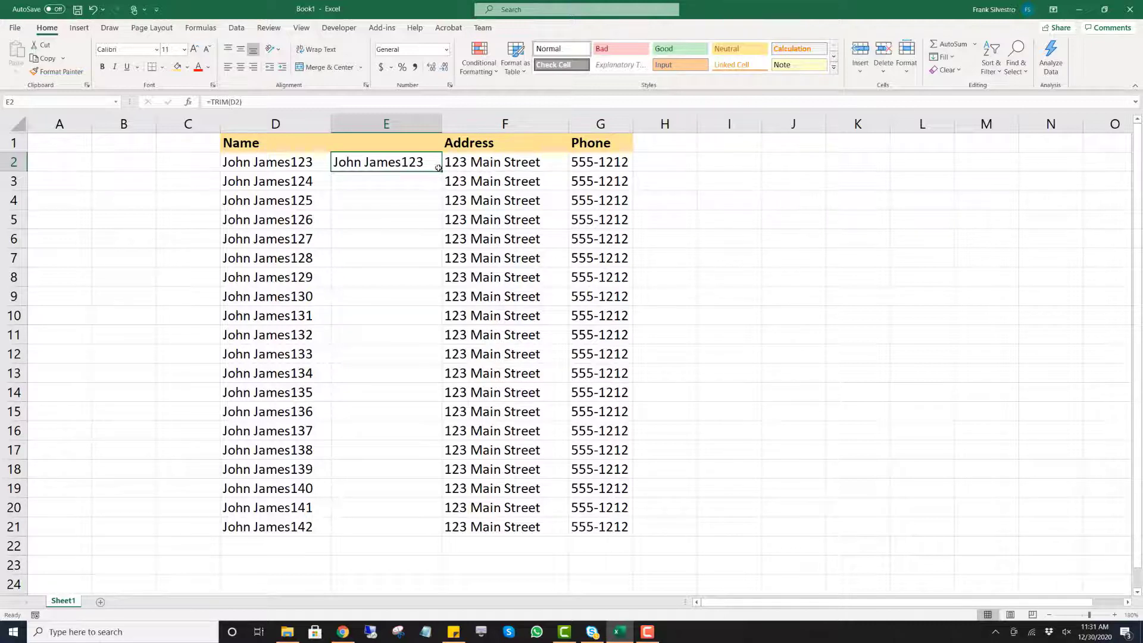
{"action": "left_click_drag", "start_coordinate": [441, 172], "coordinate": [438, 534]}
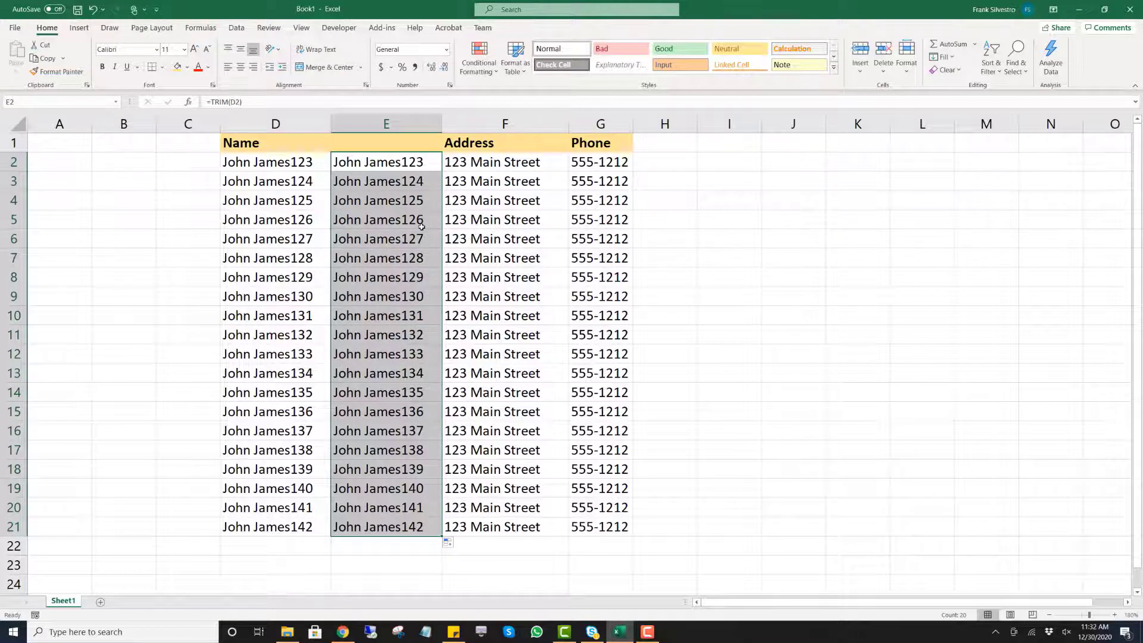
Step: Compare the TRIM formulas in column E with the original names in column D for rows 2 to 5
{"action": "left_click", "coordinate": [424, 181]}
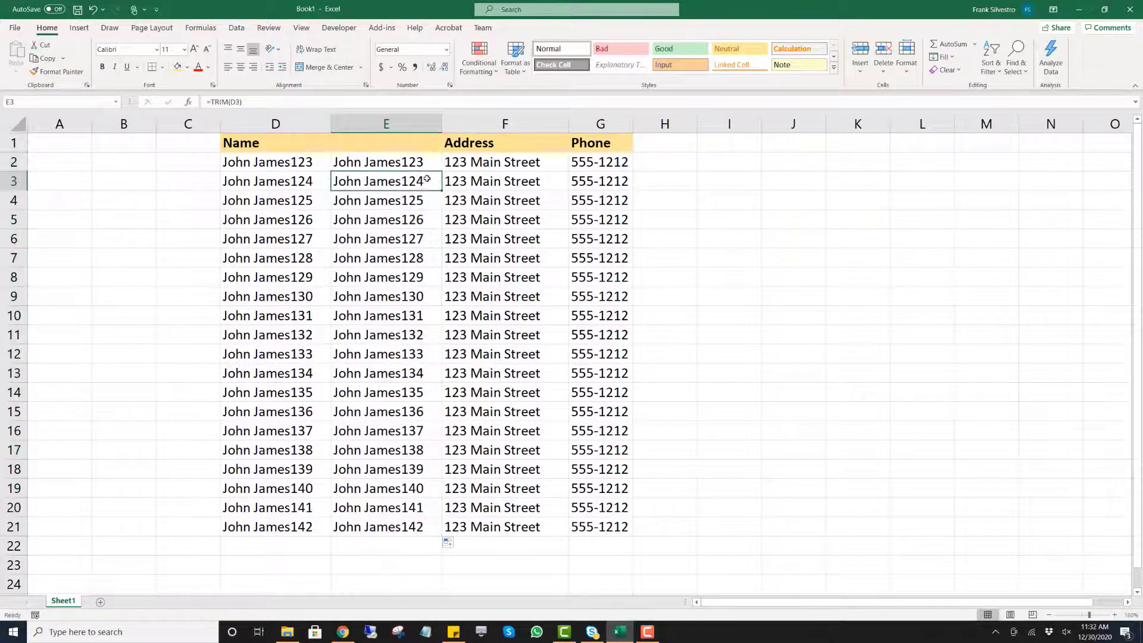
{"action": "left_click", "coordinate": [286, 182]}
{"action": "left_click", "coordinate": [352, 201]}
{"action": "left_click", "coordinate": [320, 203]}
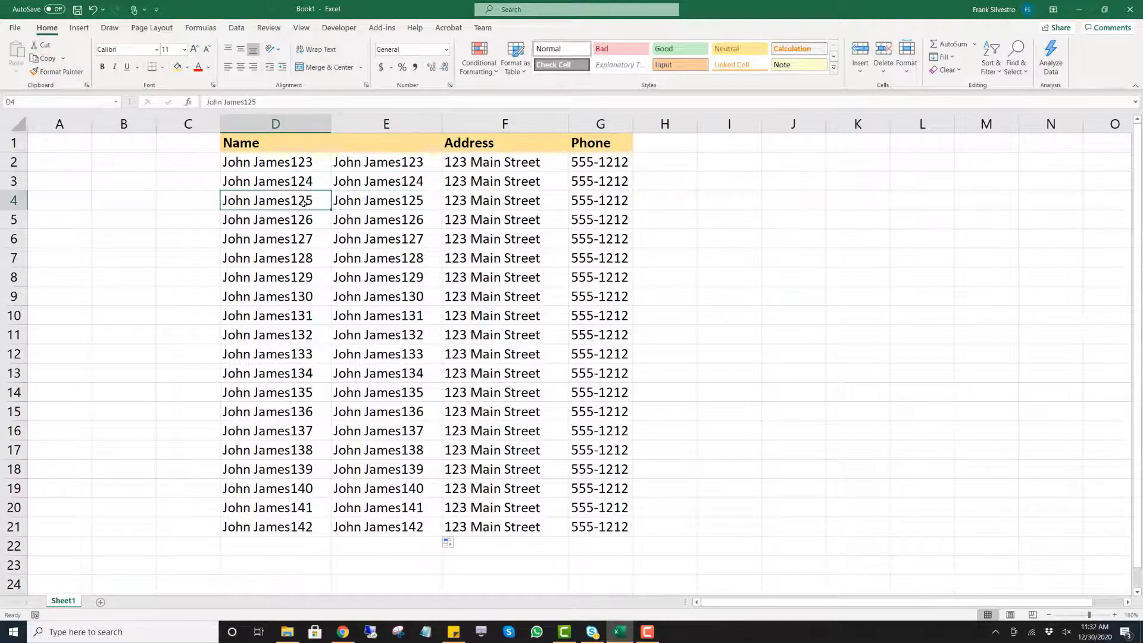
{"action": "left_click", "coordinate": [387, 213]}
{"action": "left_click", "coordinate": [313, 220]}
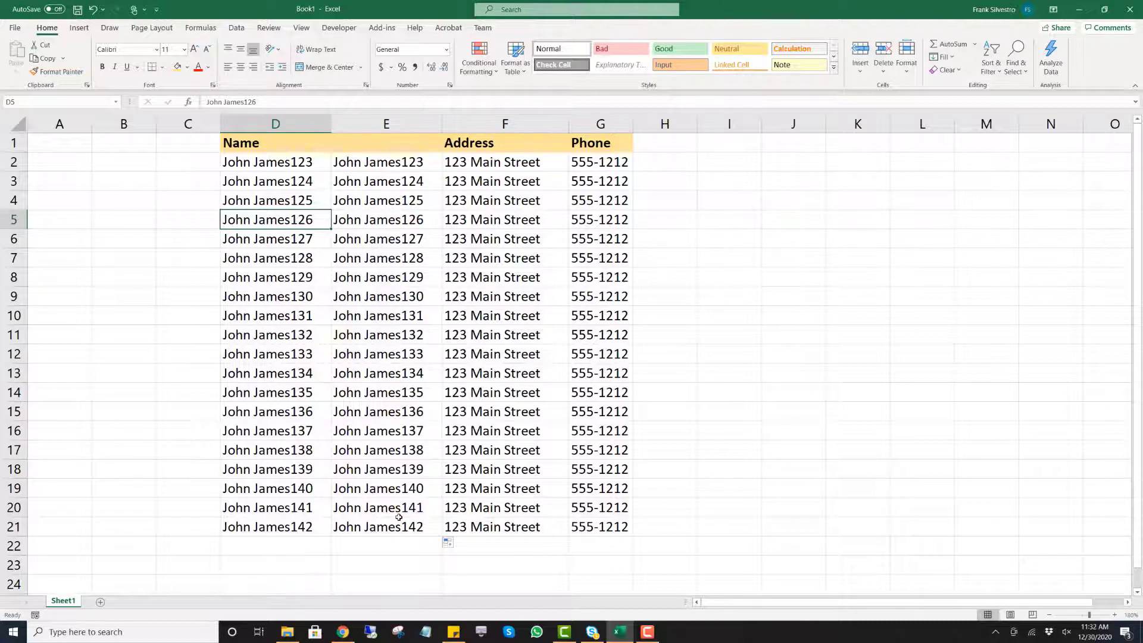
{"action": "left_click", "coordinate": [412, 164]}
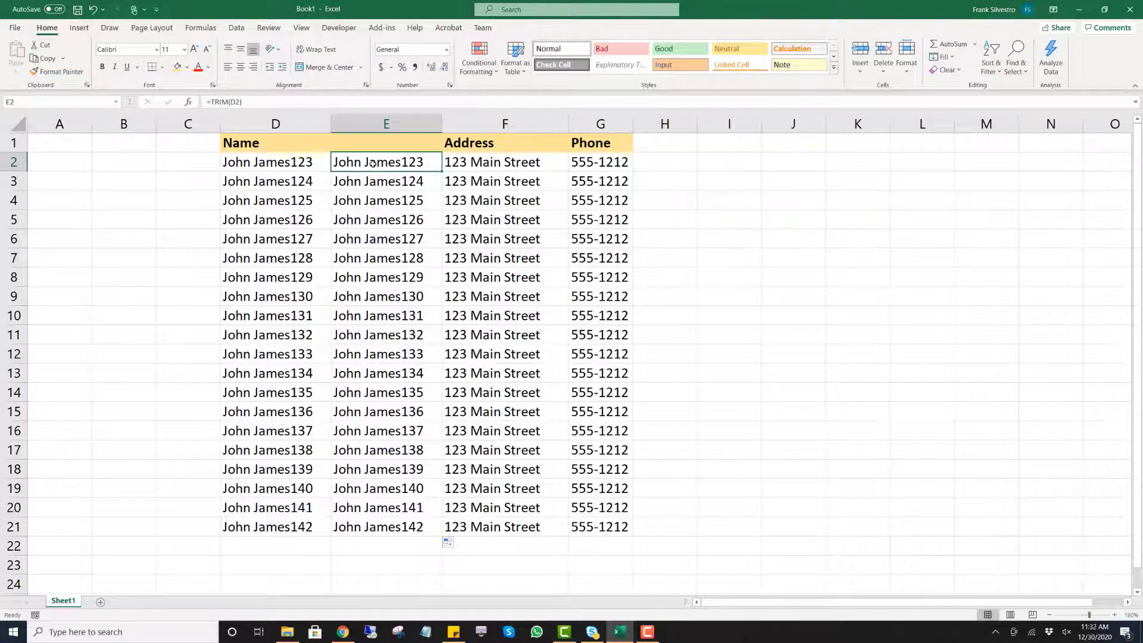
{"action": "left_click", "coordinate": [305, 164]}
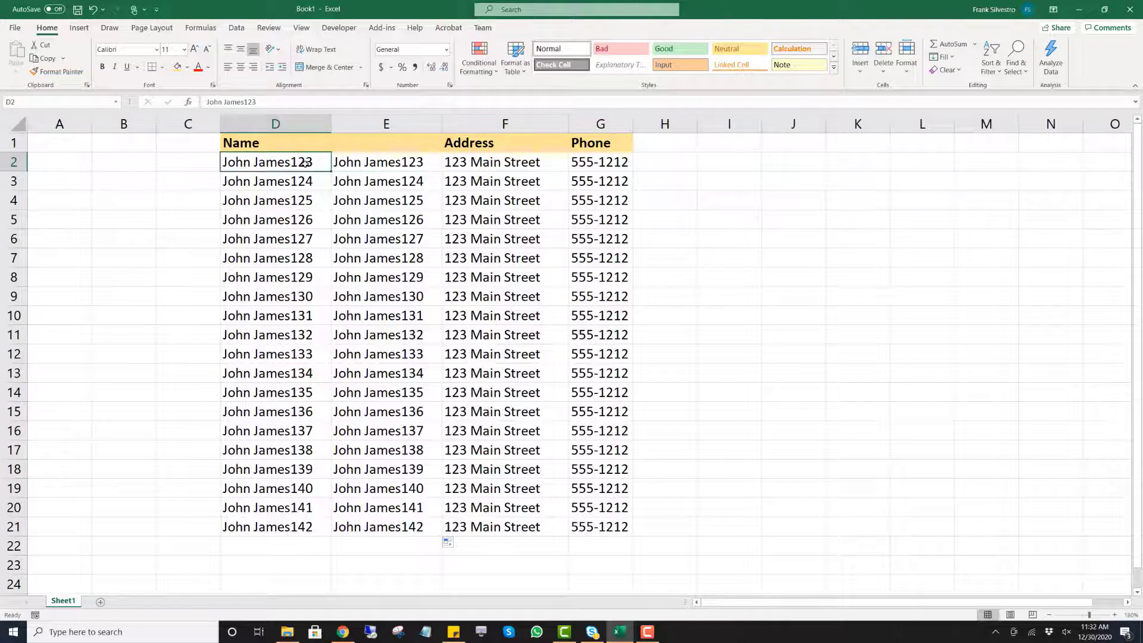
Step: Copy the trimmed names in E2:E21 and paste them as values over the original names starting at D2
{"action": "left_click", "coordinate": [382, 162]}
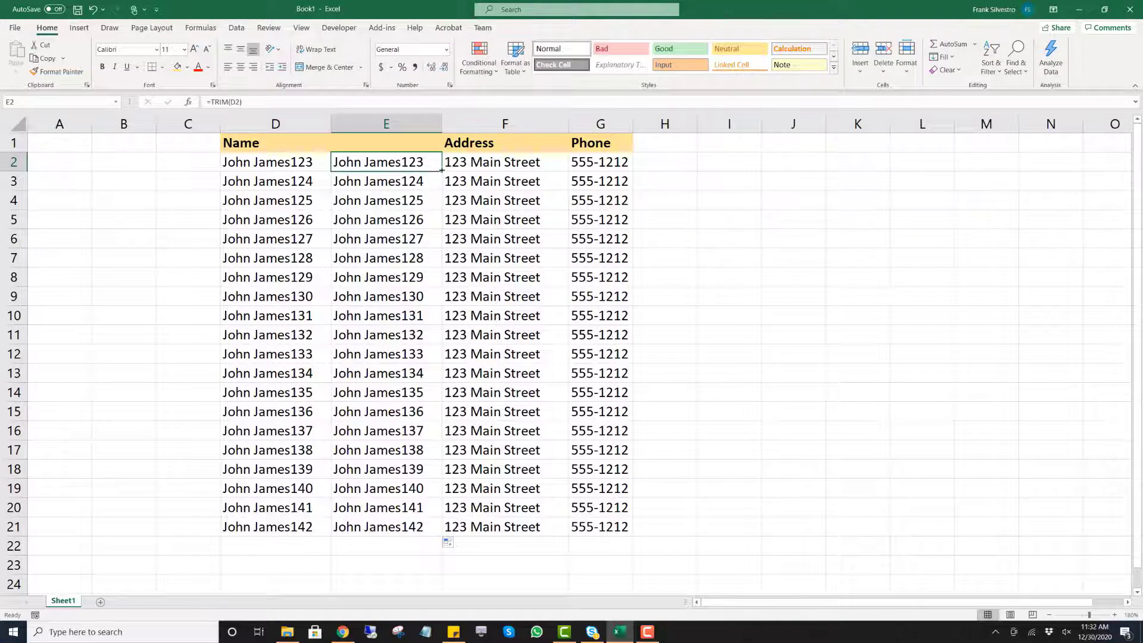
{"action": "left_click_drag", "start_coordinate": [441, 173], "coordinate": [426, 531]}
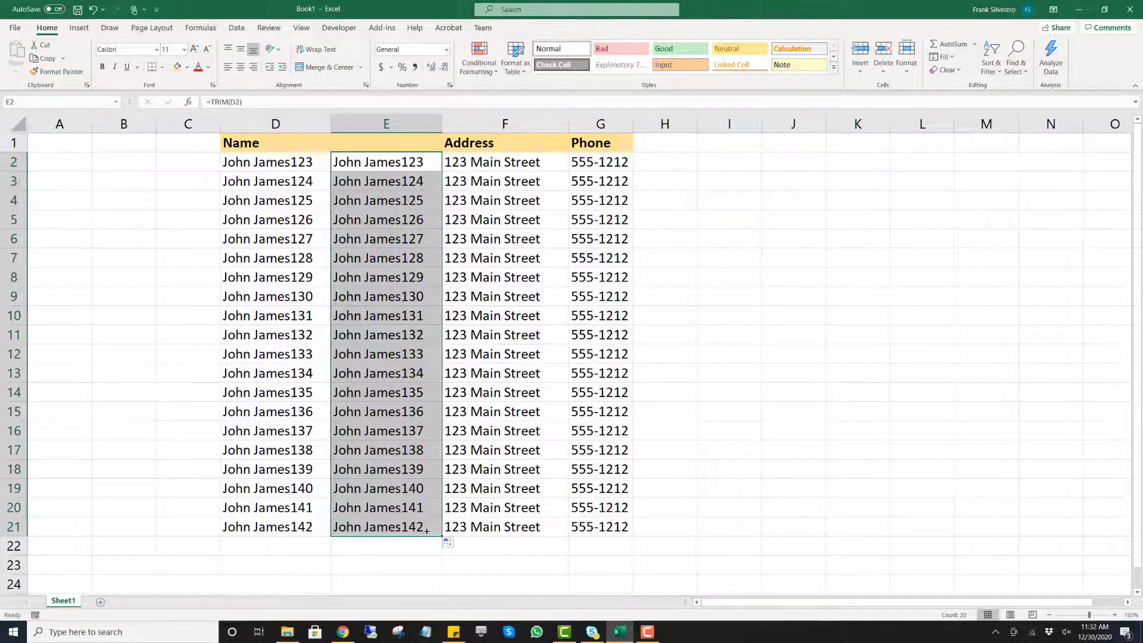
{"action": "key", "text": "ctrl+c"}
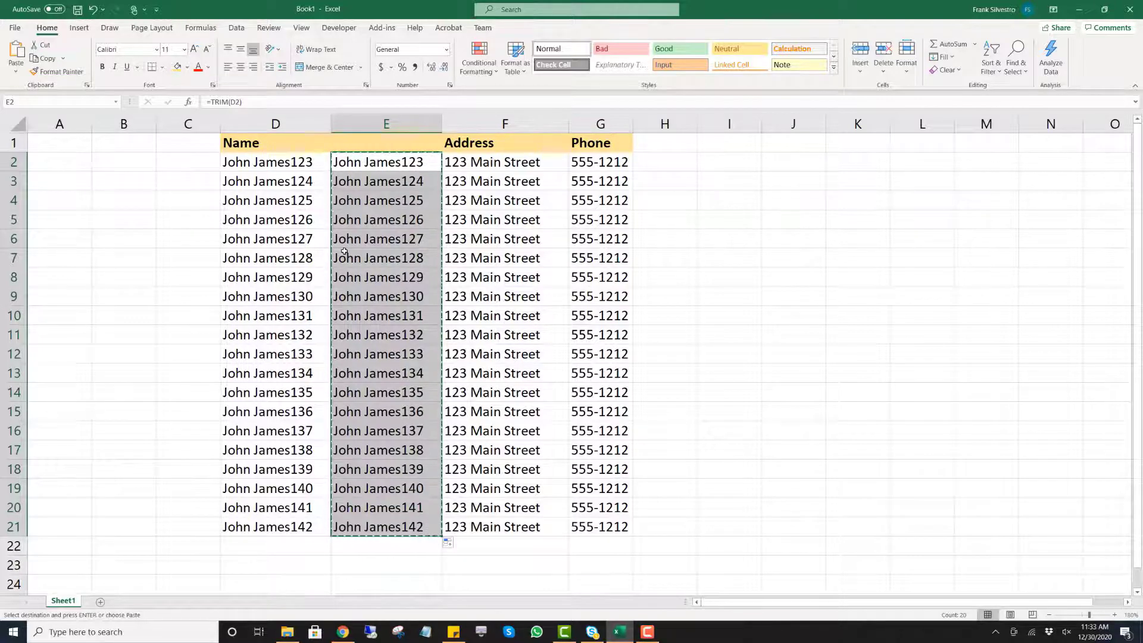
{"action": "left_click", "coordinate": [294, 162]}
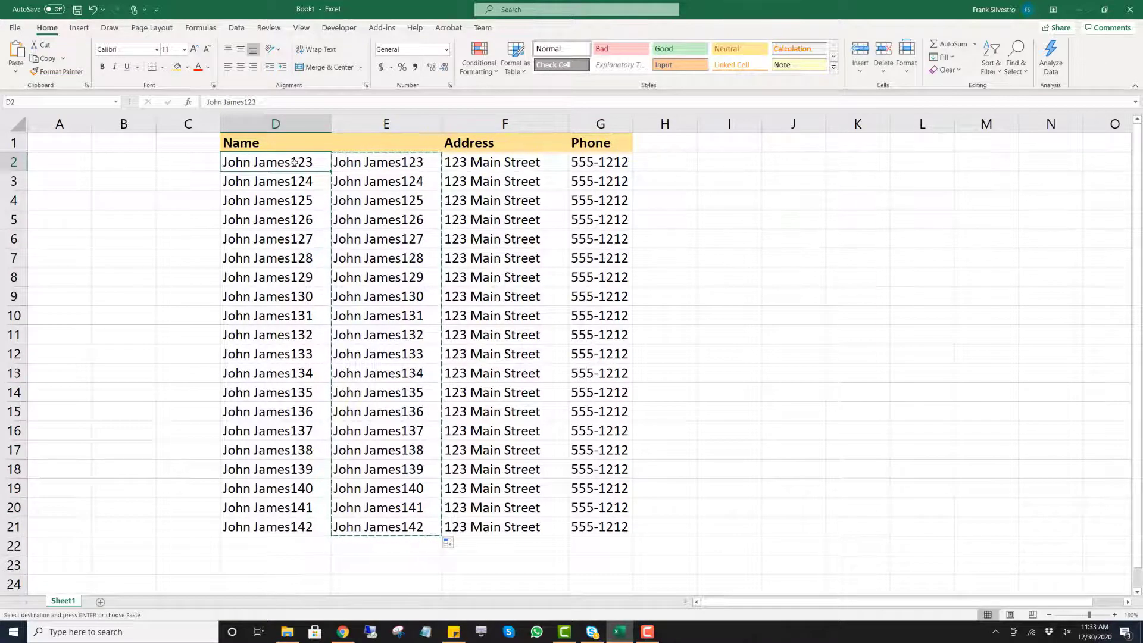
{"action": "right_click", "coordinate": [294, 163]}
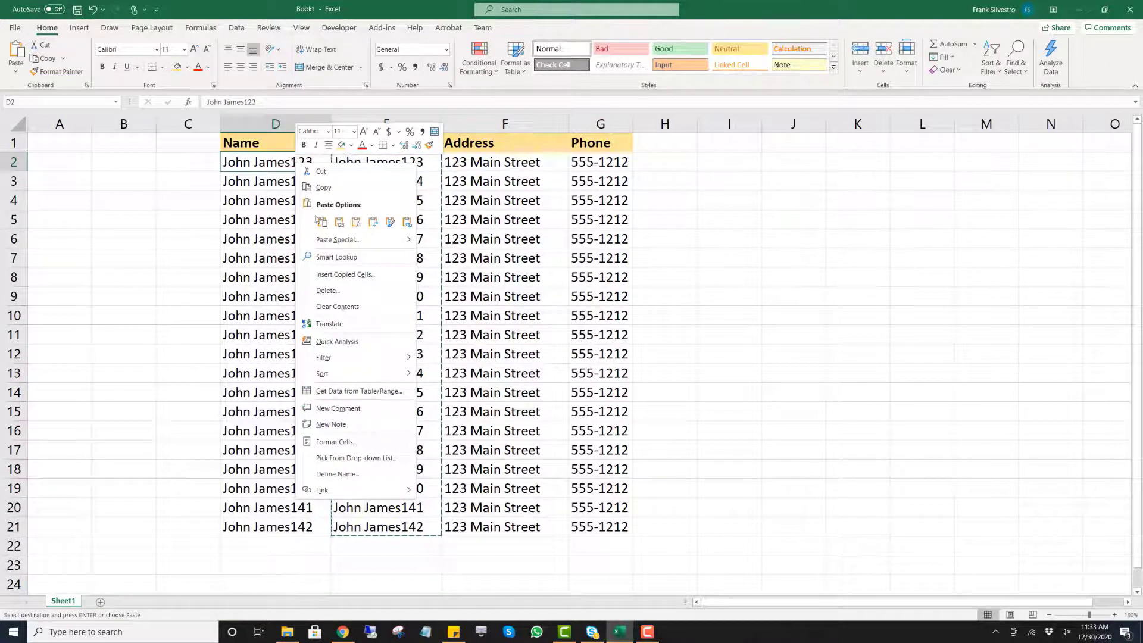
{"action": "left_click", "coordinate": [327, 241]}
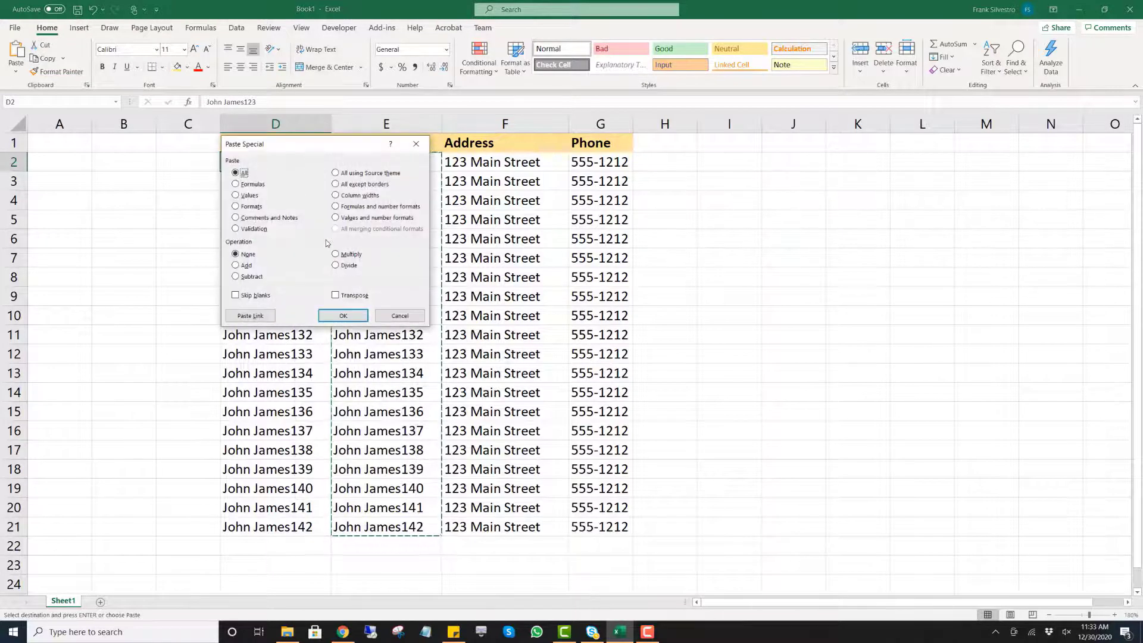
{"action": "left_click", "coordinate": [237, 196]}
{"action": "left_click", "coordinate": [343, 316]}
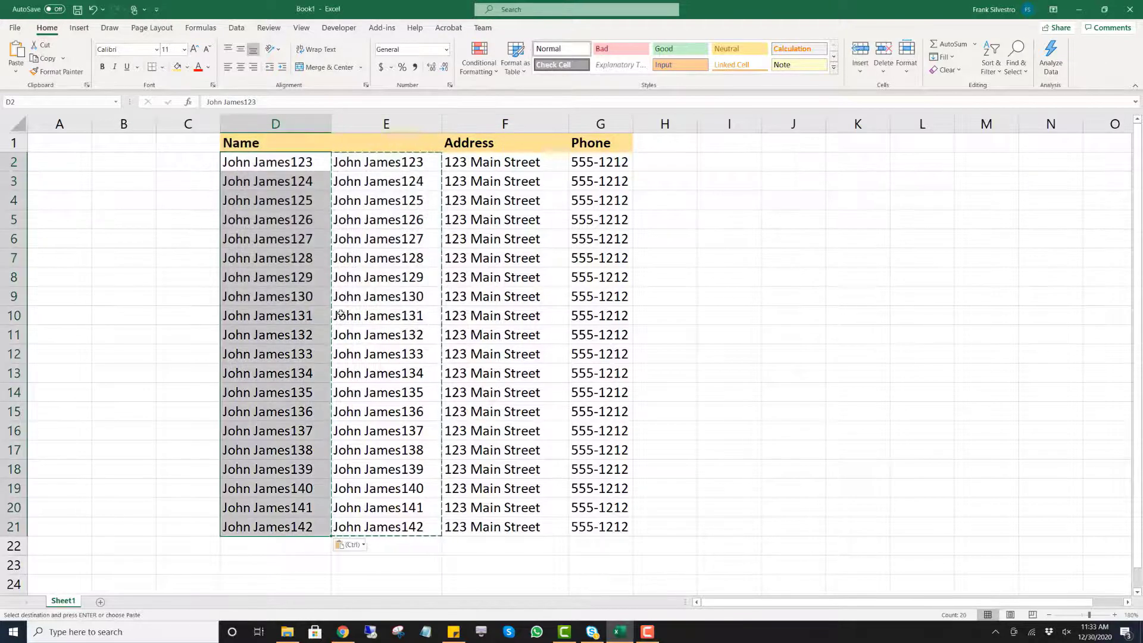
Step: Check the contents of the pasted name in D2 for trailing spaces and compare it with the TRIM formula in E2
{"action": "left_click", "coordinate": [301, 296]}
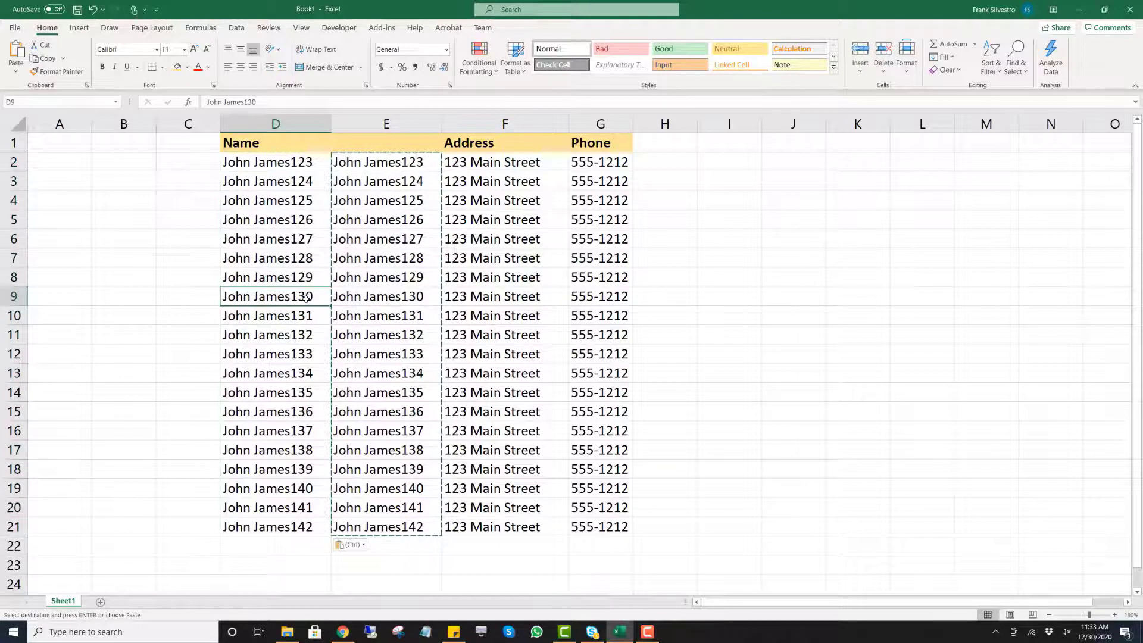
{"action": "left_click", "coordinate": [305, 165]}
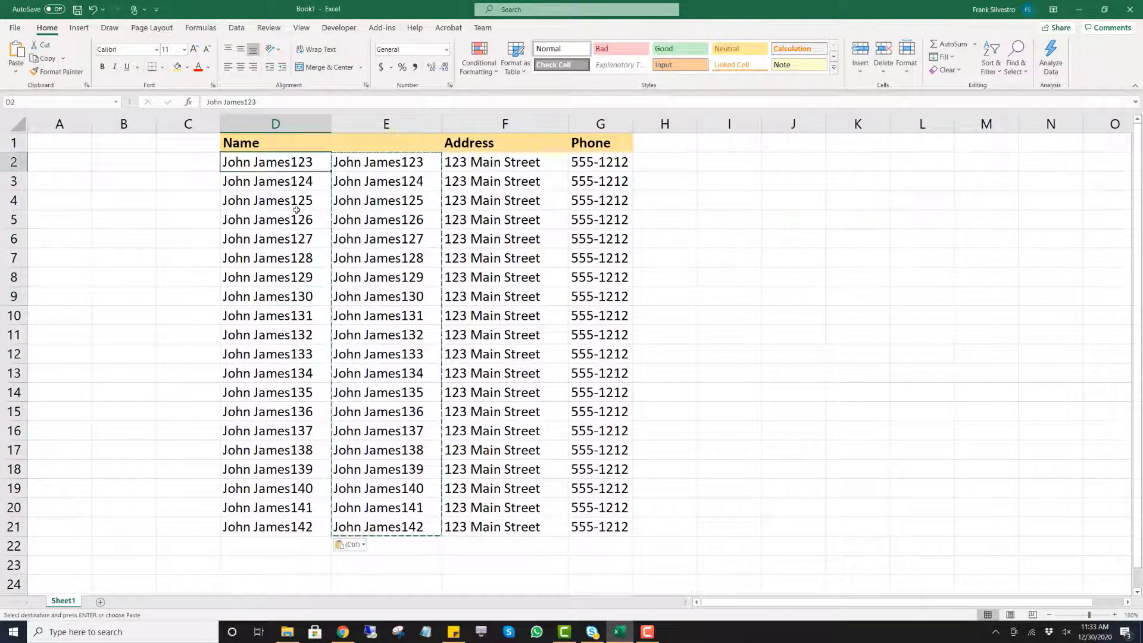
{"action": "left_click", "coordinate": [391, 165]}
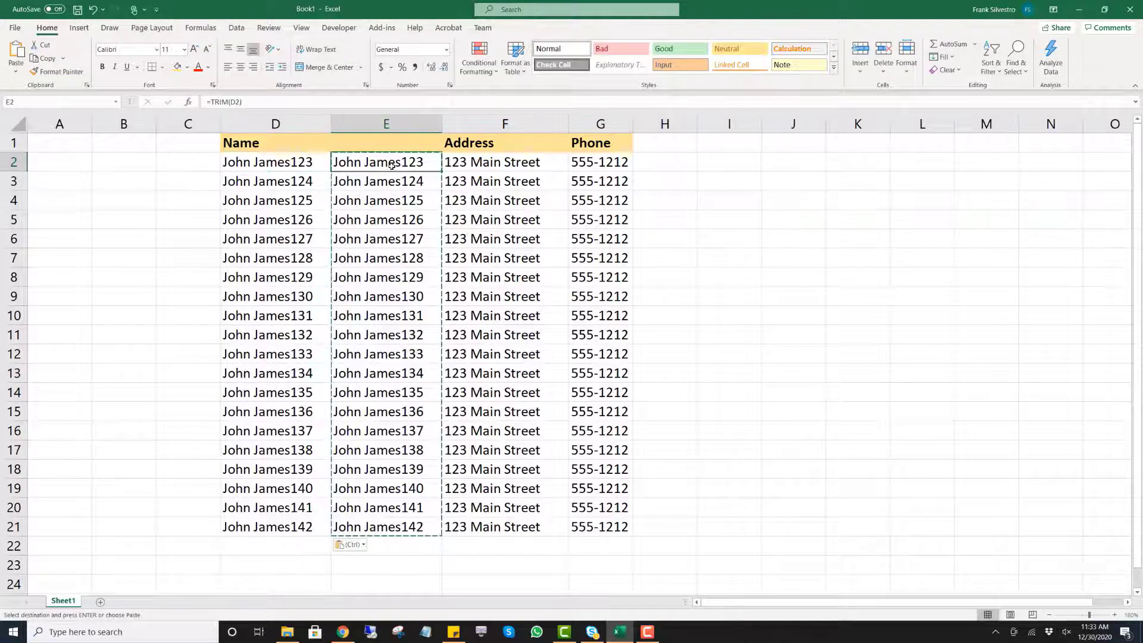
{"action": "left_click", "coordinate": [301, 104]}
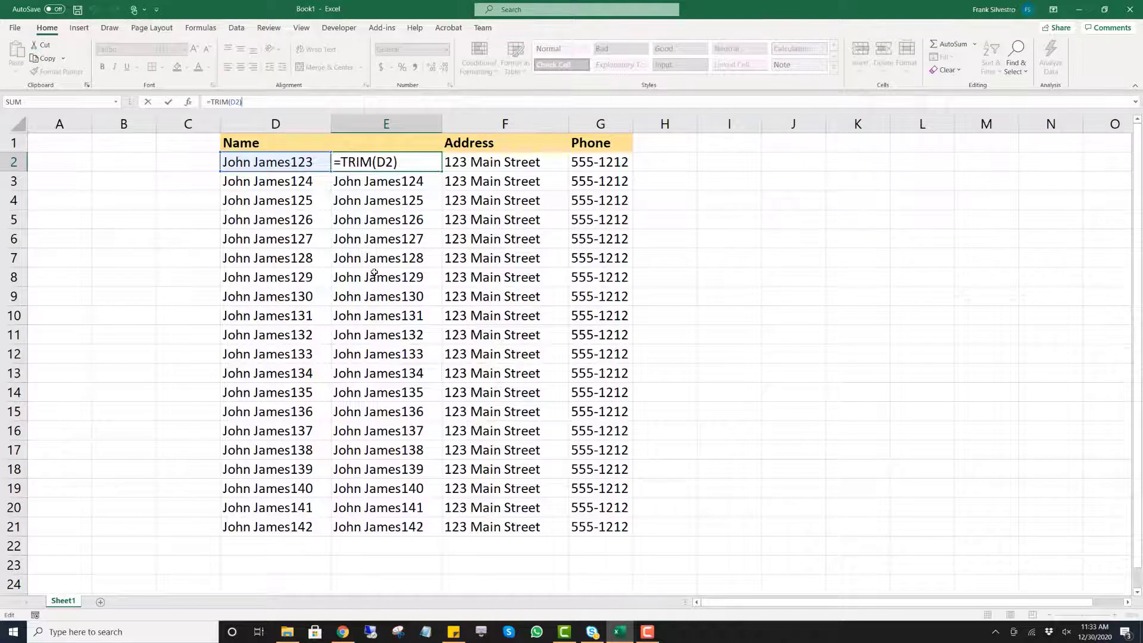
{"action": "key", "text": "Return"}
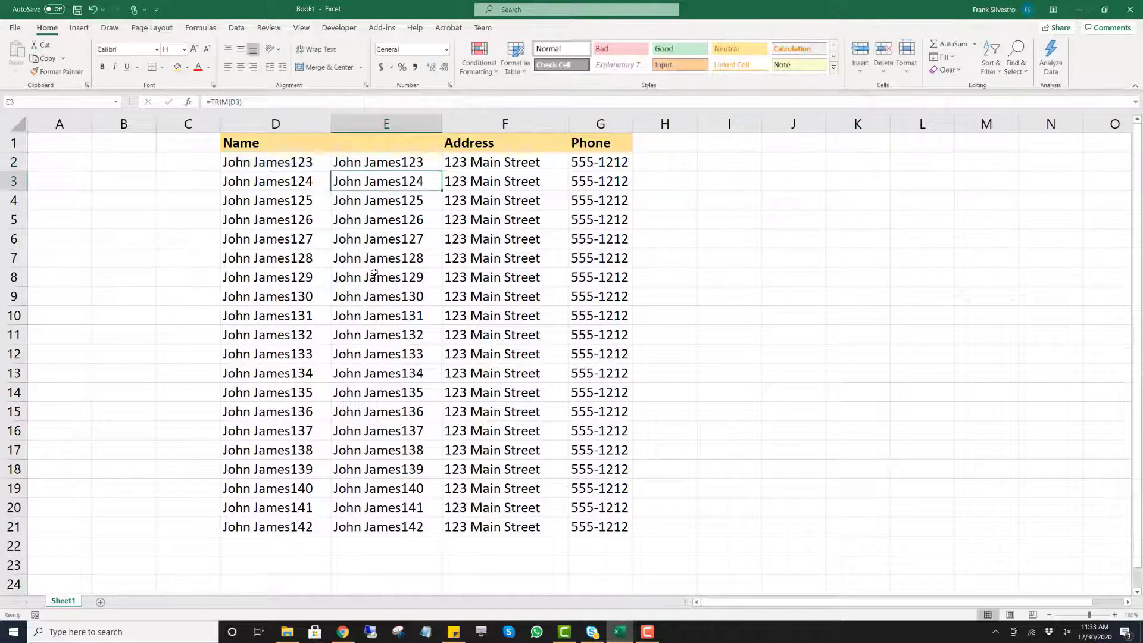
{"action": "left_click", "coordinate": [290, 160]}
{"action": "left_click", "coordinate": [290, 101]}
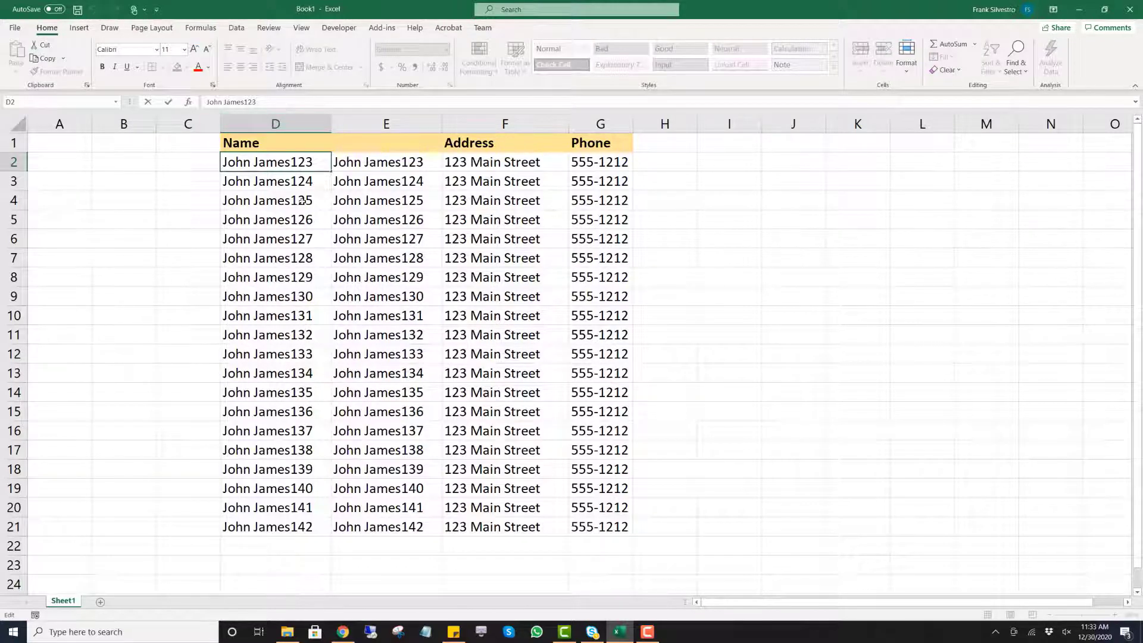
{"action": "left_click", "coordinate": [359, 203]}
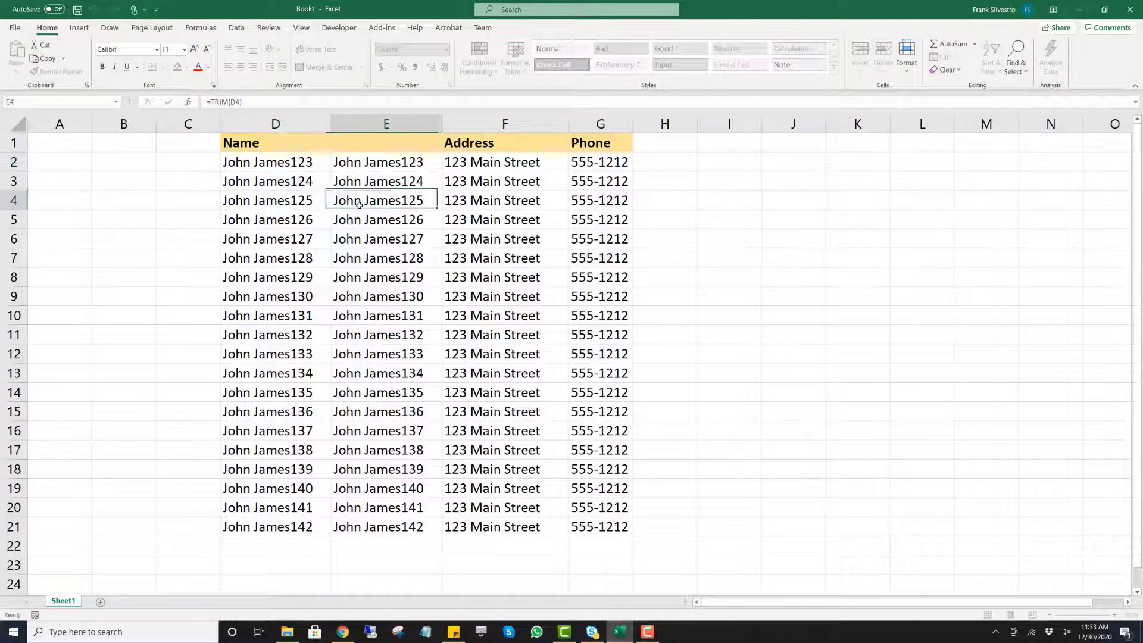
Step: Delete the helper column E that holds the TRIM formulas
{"action": "left_click", "coordinate": [386, 124]}
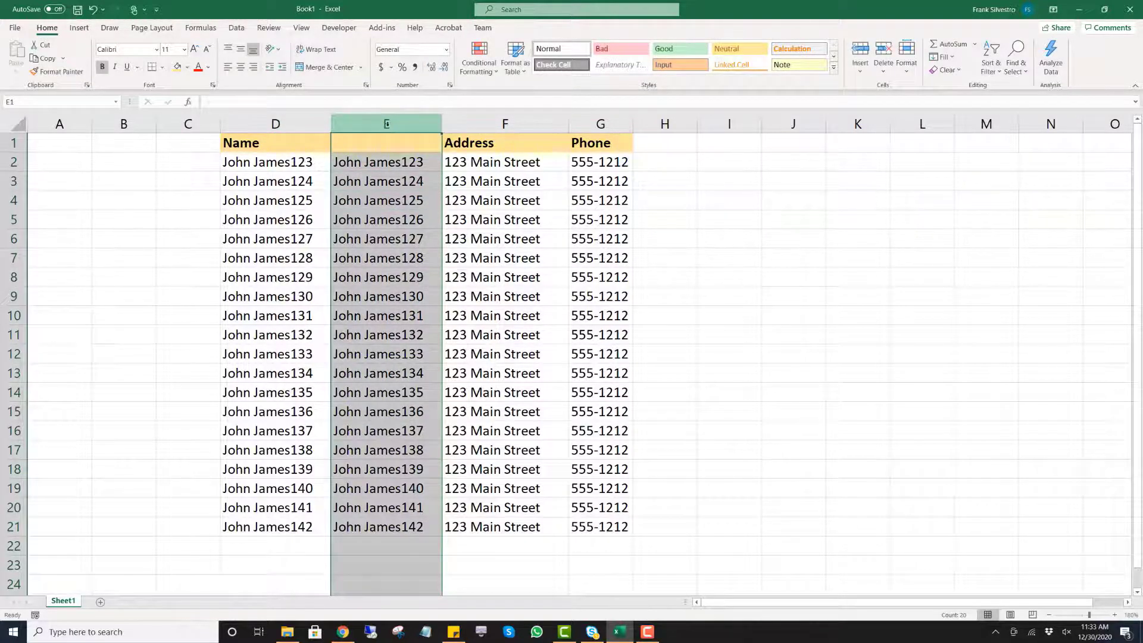
{"action": "right_click", "coordinate": [387, 124]}
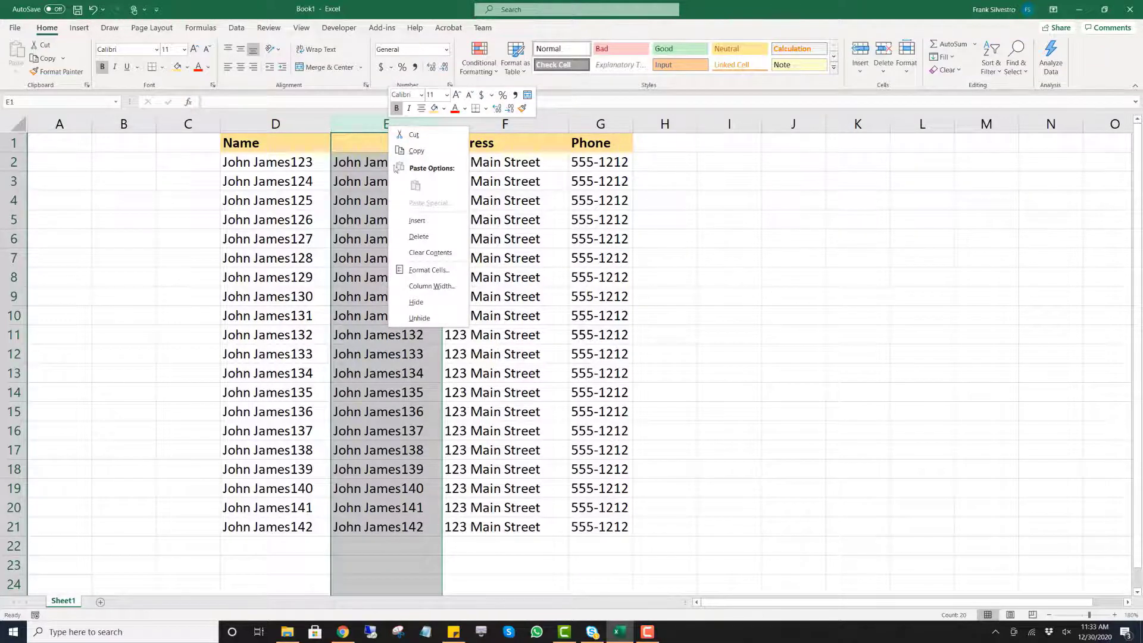
{"action": "left_click", "coordinate": [420, 240]}
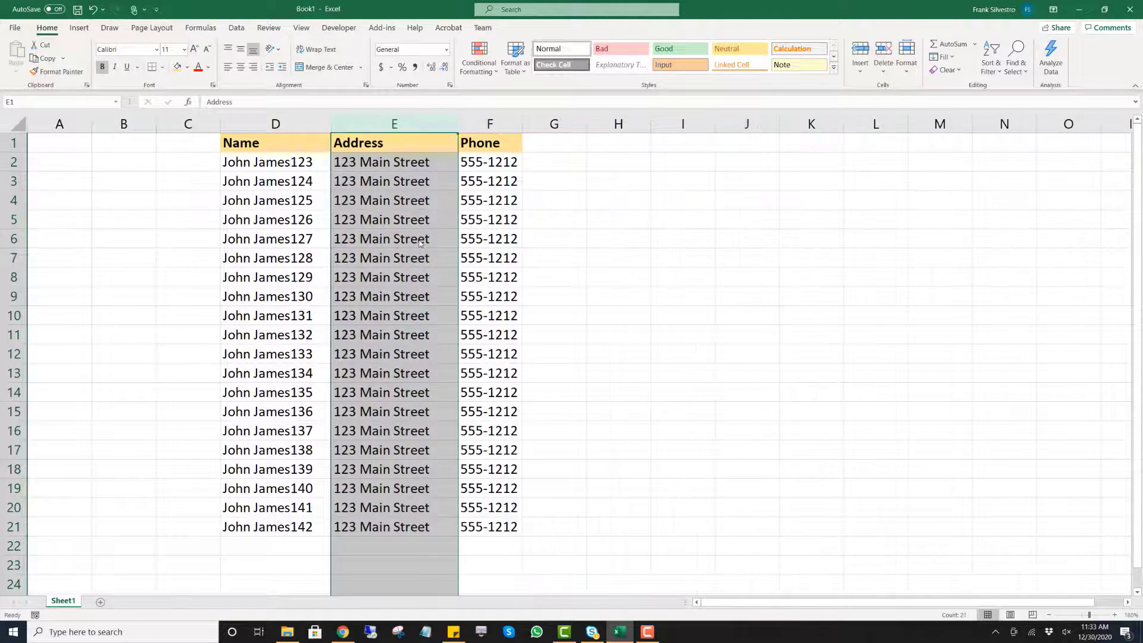
{"action": "left_click", "coordinate": [420, 240]}
Step: Review the cleaned entries one by one down the Name column, starting from D2
{"action": "left_click", "coordinate": [307, 163]}
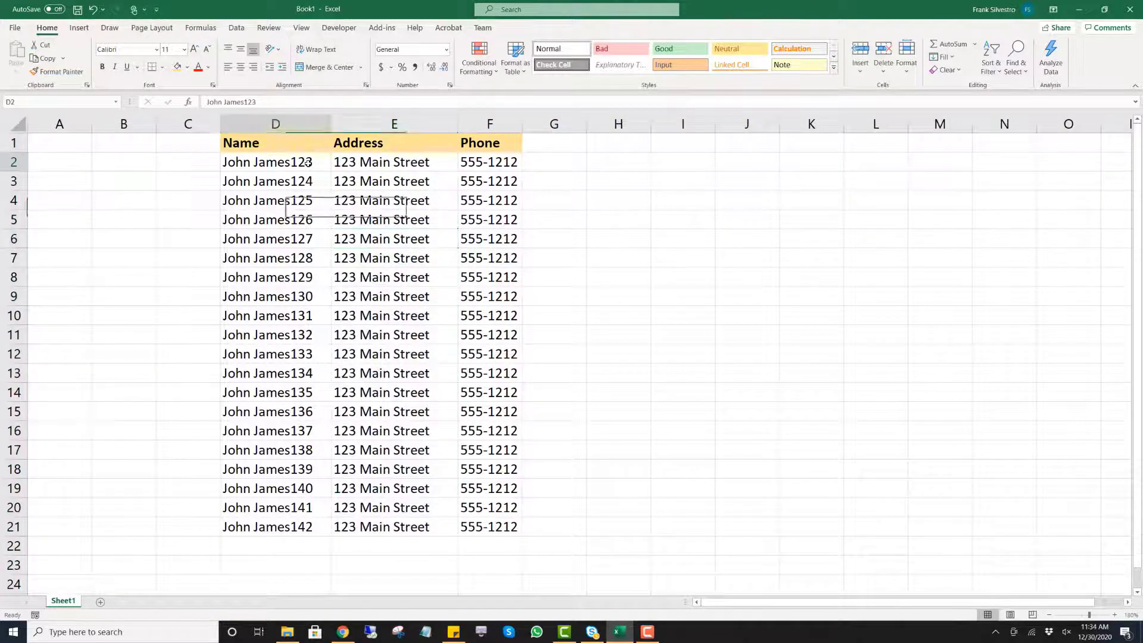
{"action": "key", "text": "Down"}
{"action": "key", "text": "Down"}
{"action": "key", "text": "Down"}
{"action": "key", "text": "Down"}
{"action": "key", "text": "Down"}
{"action": "key", "text": "Down"}
{"action": "key", "text": "Down"}
{"action": "key", "text": "Down"}
{"action": "key", "text": "Down"}
{"action": "key", "text": "Down"}
{"action": "key", "text": "Down"}
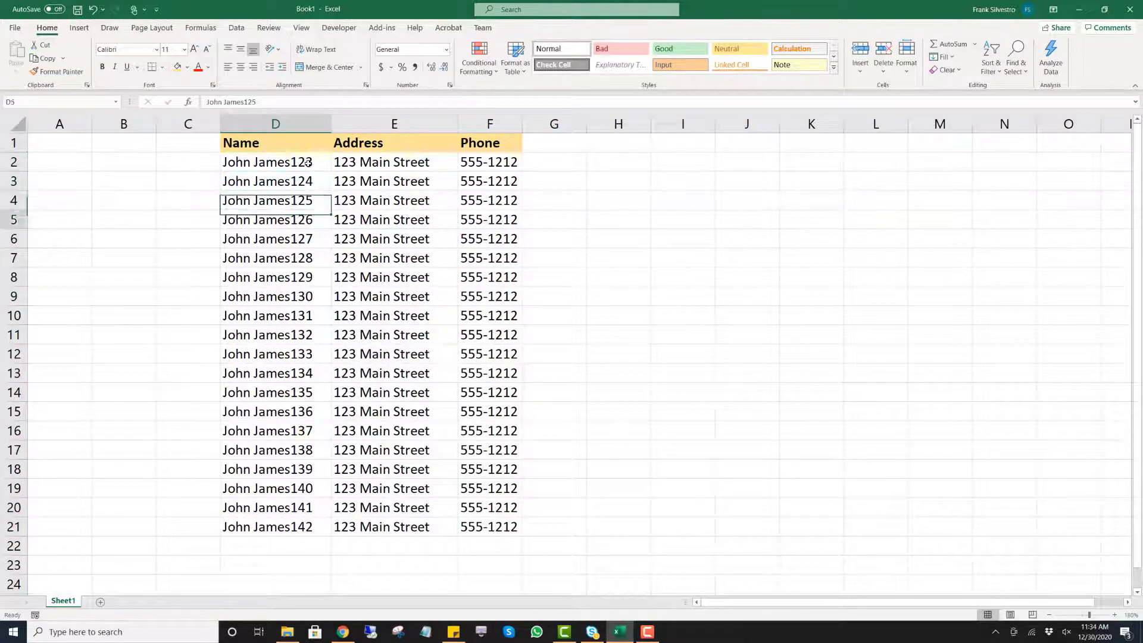
{"action": "key", "text": "Down"}
{"action": "key", "text": "Down"}
{"action": "key", "text": "Down"}
{"action": "key", "text": "Down"}
{"action": "key", "text": "Down"}
{"action": "key", "text": "Down"}
{"action": "key", "text": "Down"}
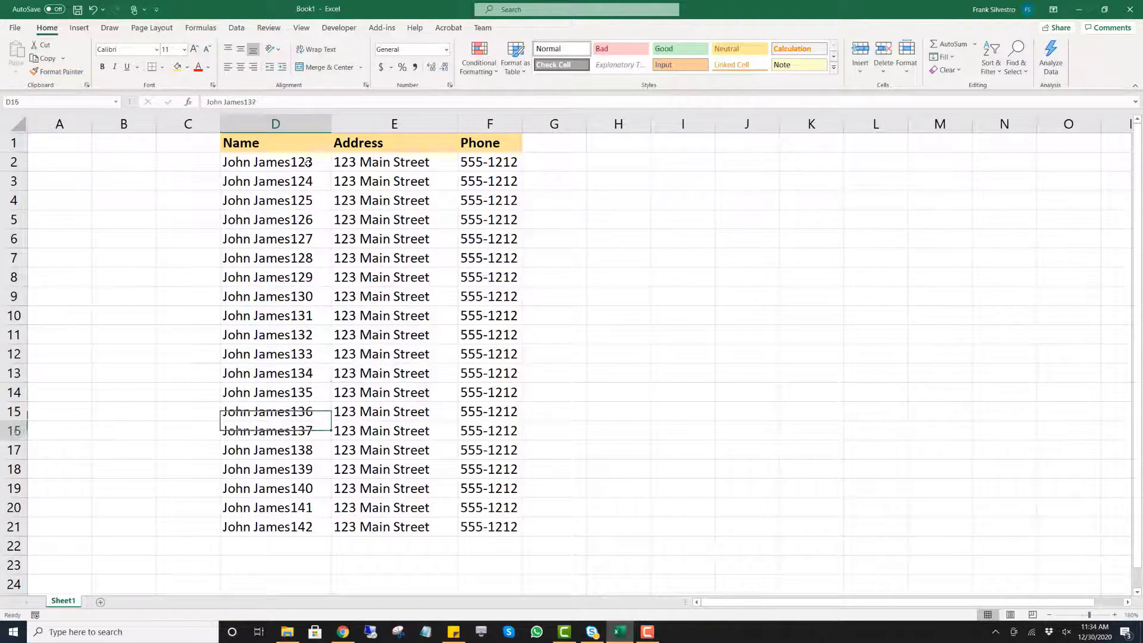